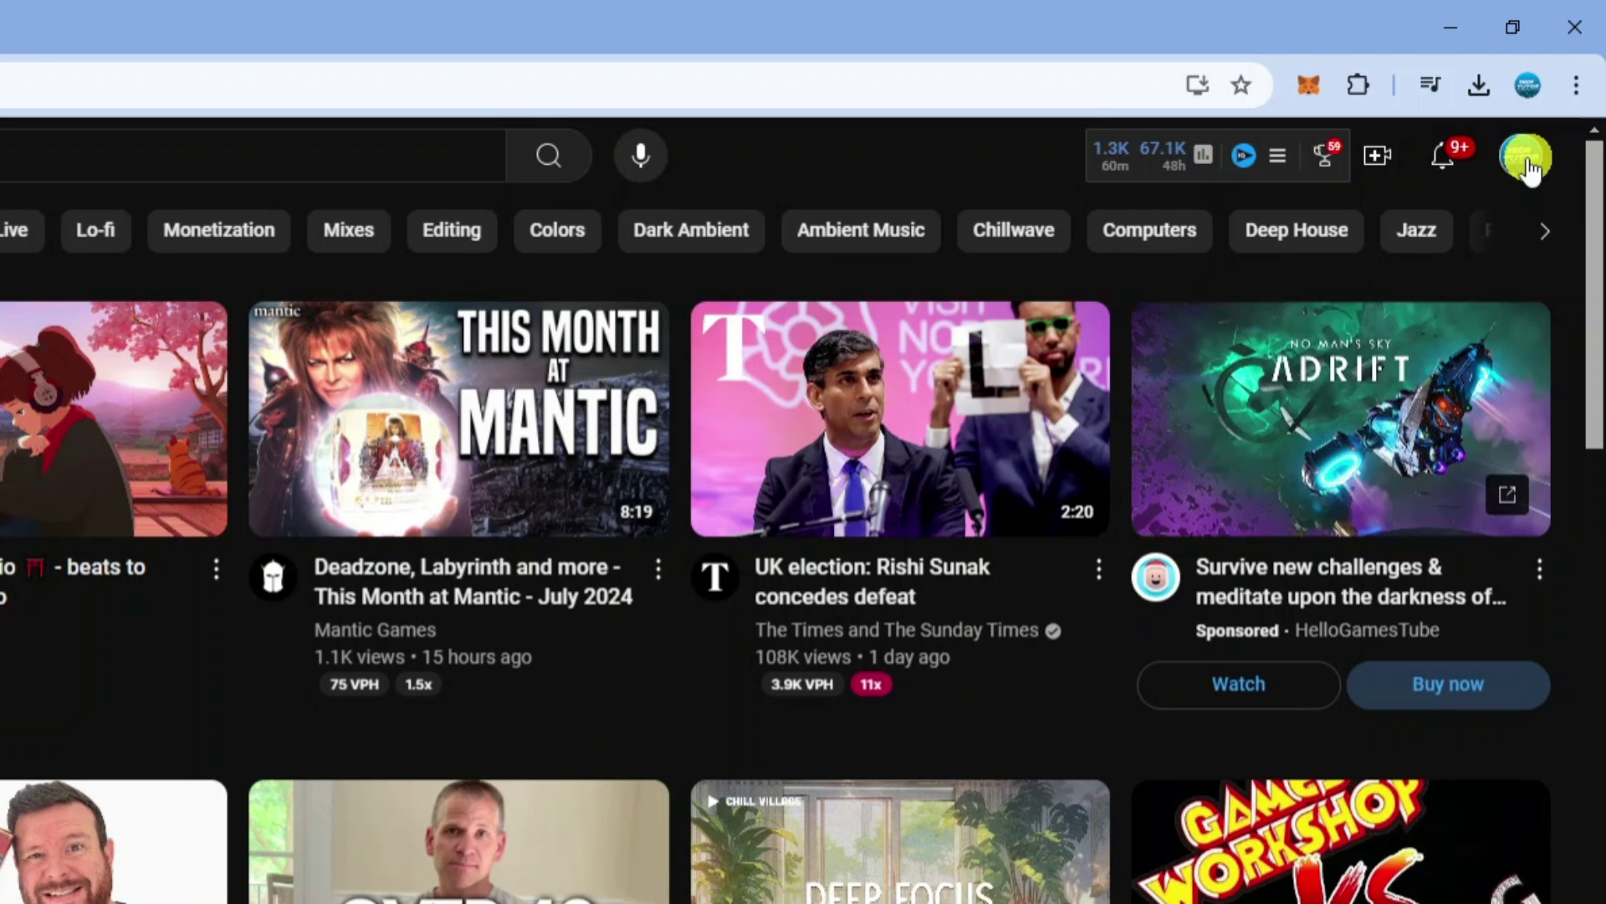
Open YouTube Studio from the profile avatar's account menu on the YouTube home page
left_click(1526, 158)
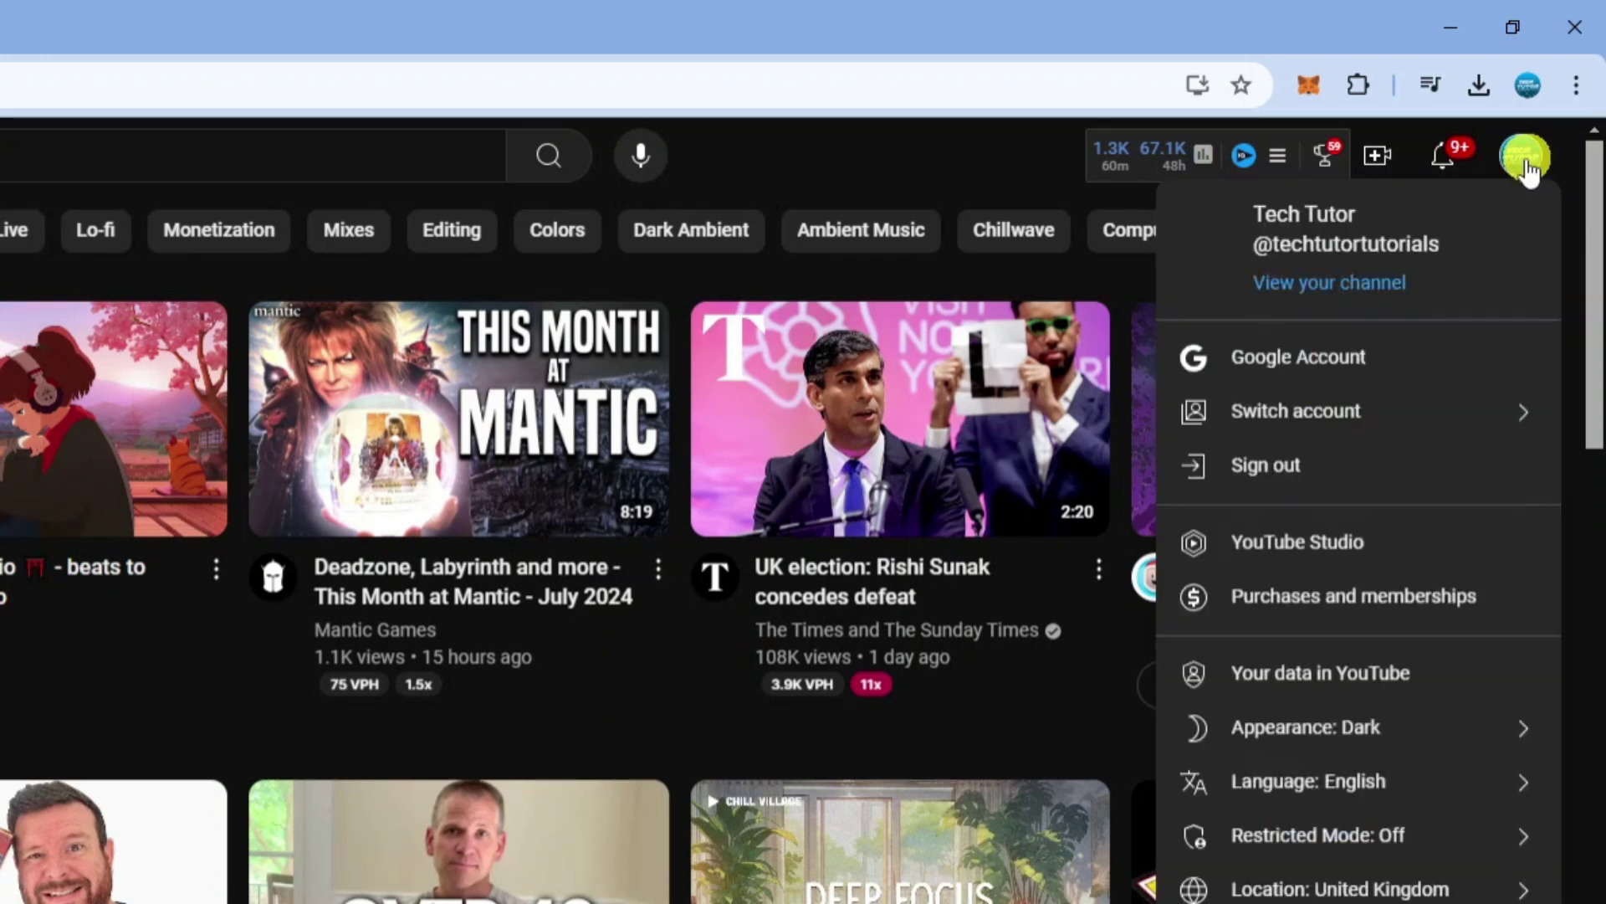
left_click(1329, 553)
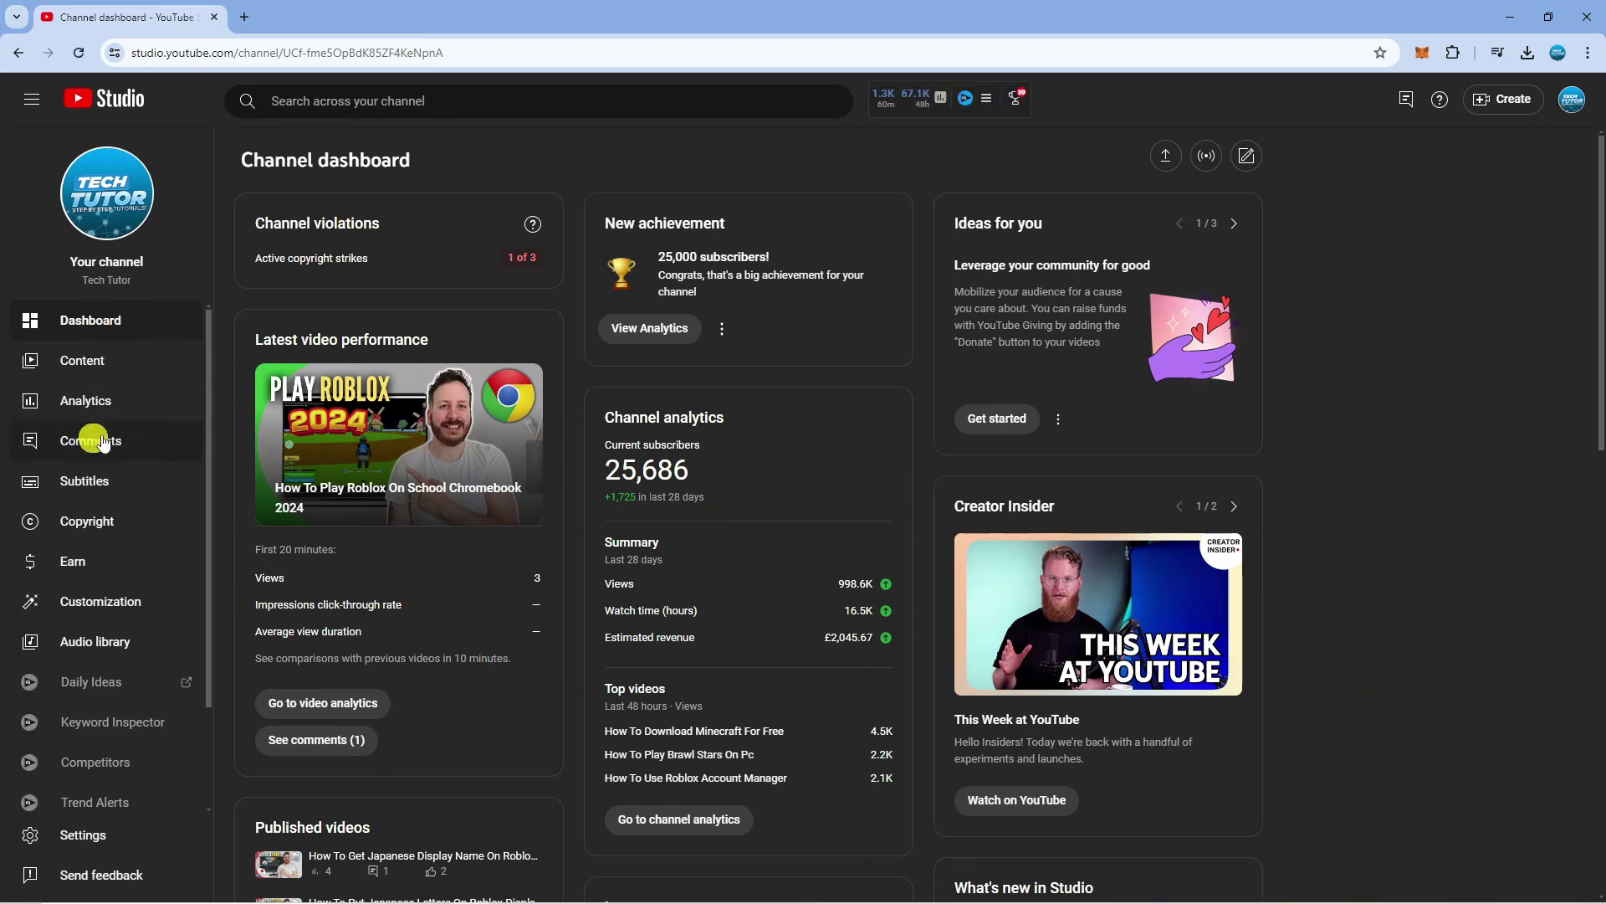
Open the Content section to list the channel's uploaded videos
left_click(120, 363)
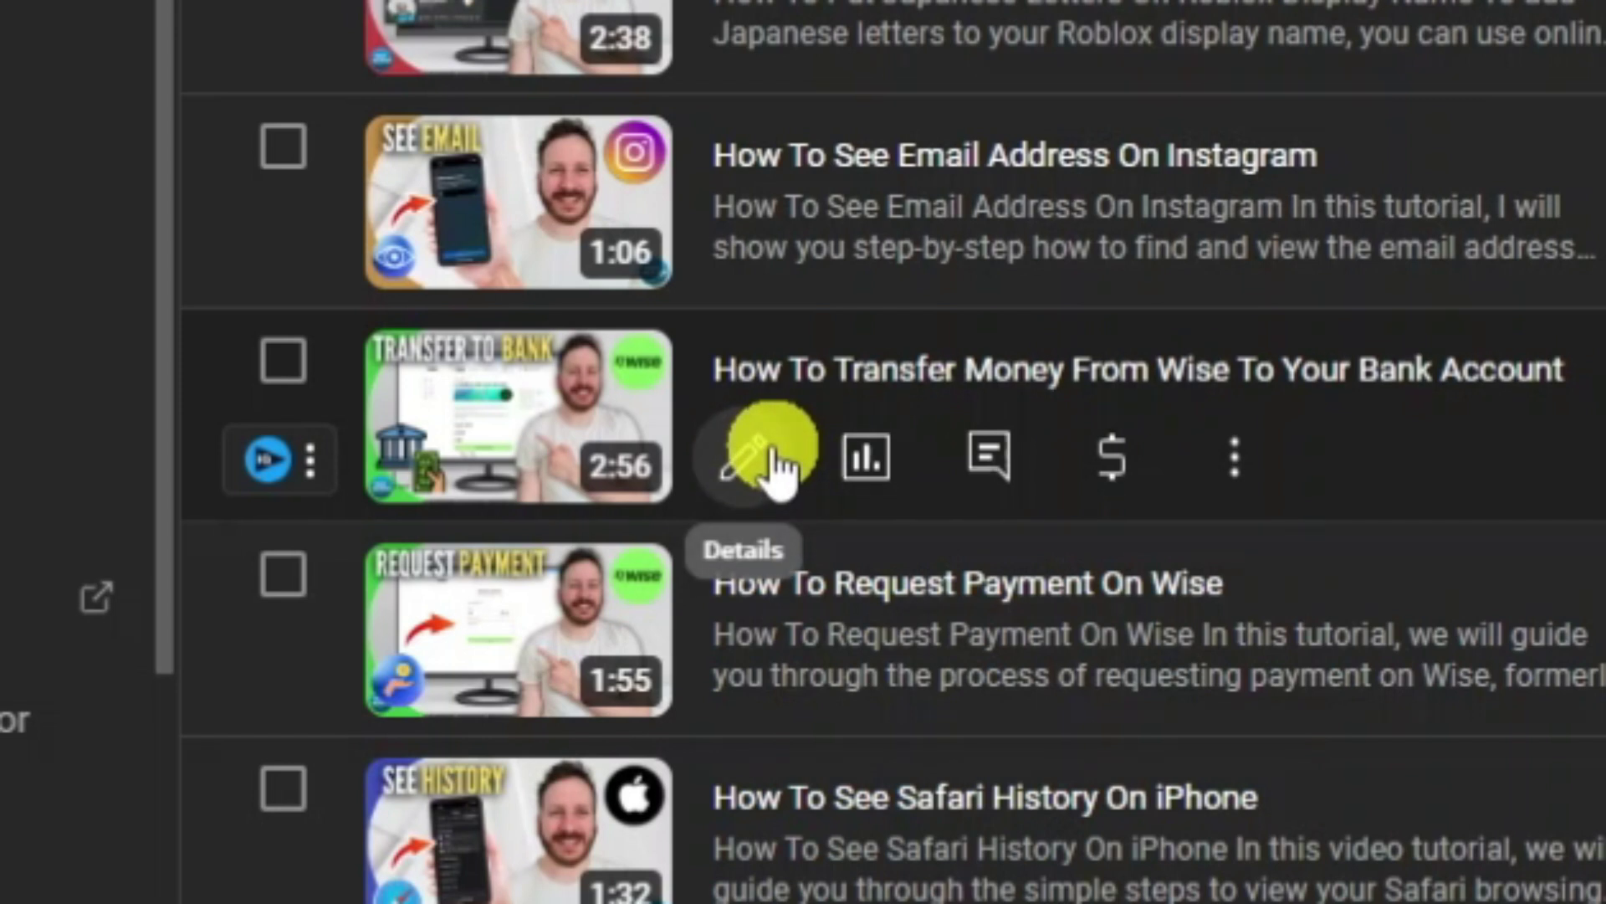
Open the Video details page for 'How To Transfer Money From Wise To Your Bank Account'
left_click(772, 456)
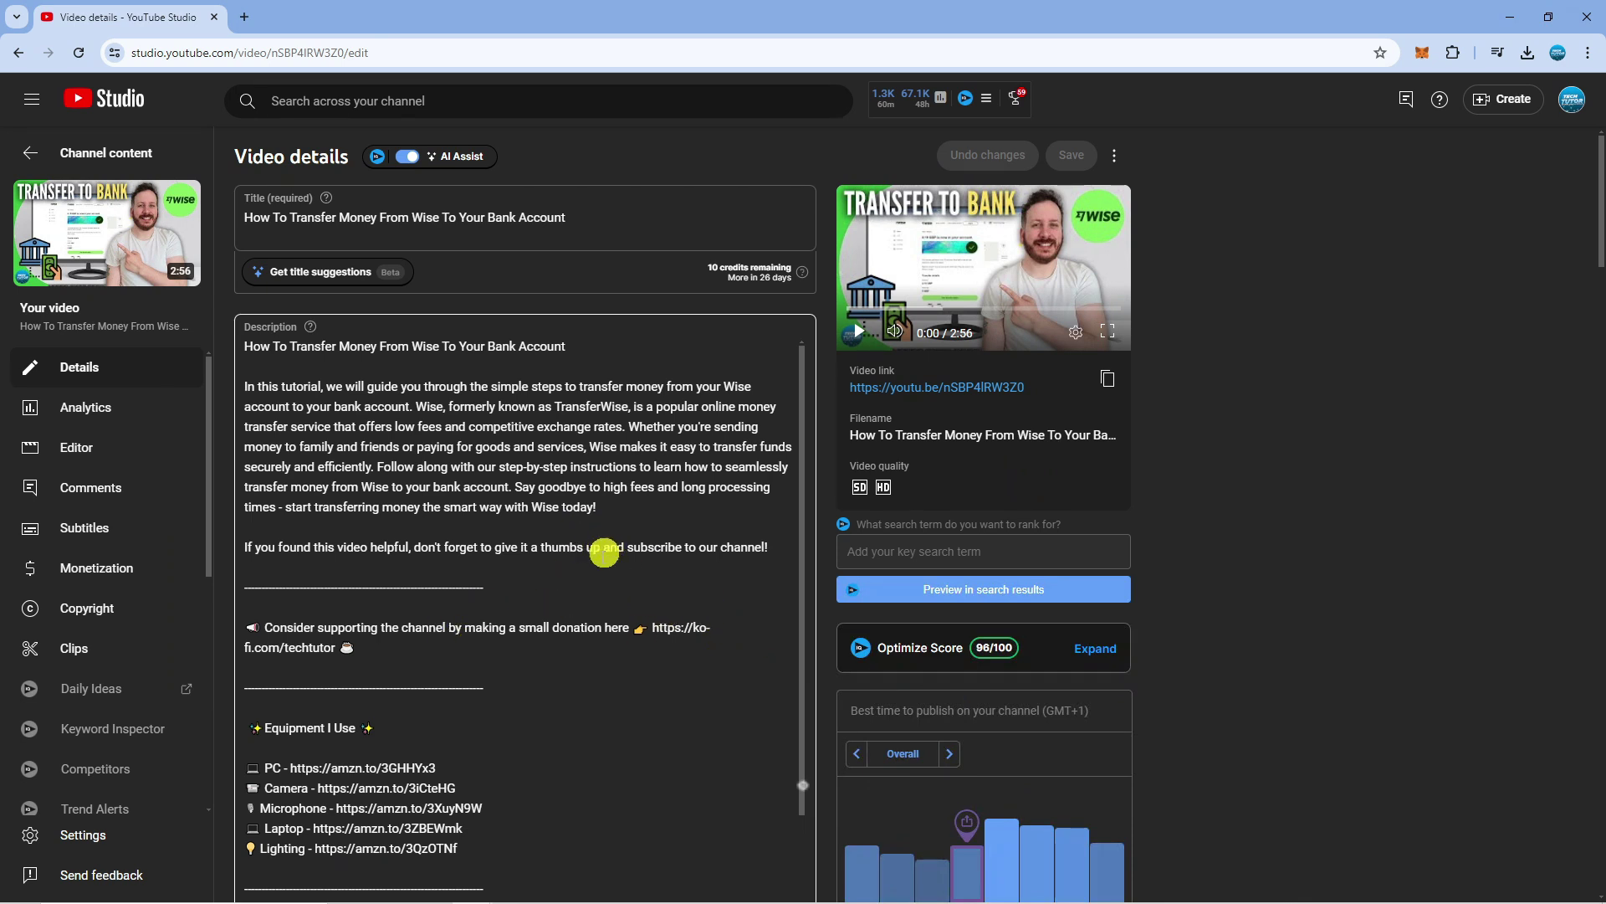
scroll(601, 676, "down", 8)
scroll(601, 677, "down", 5)
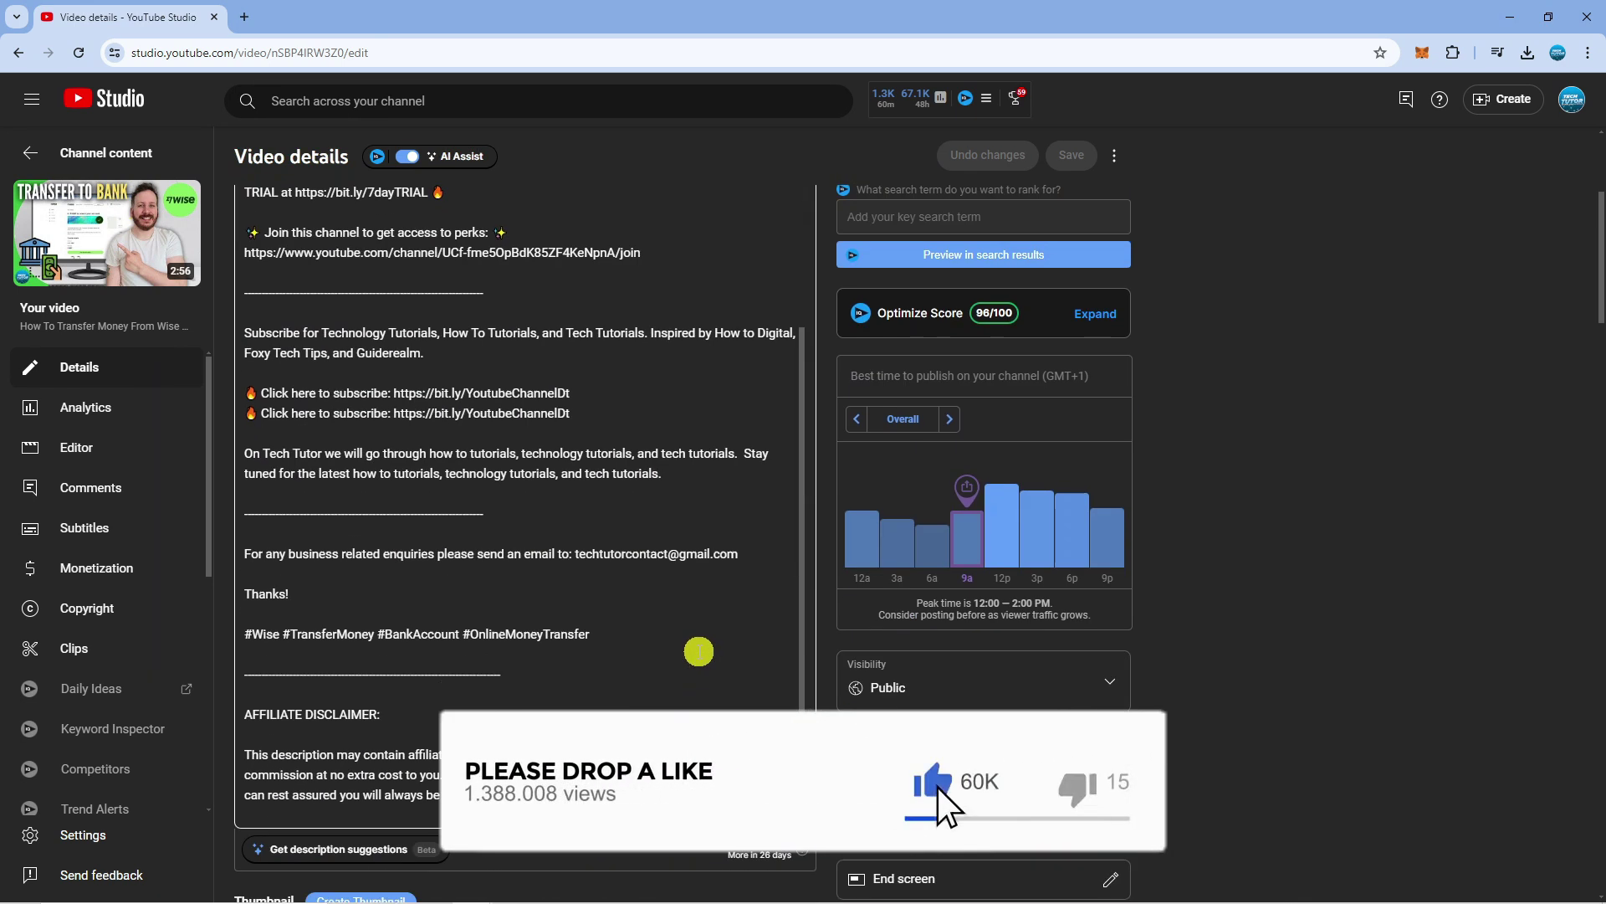
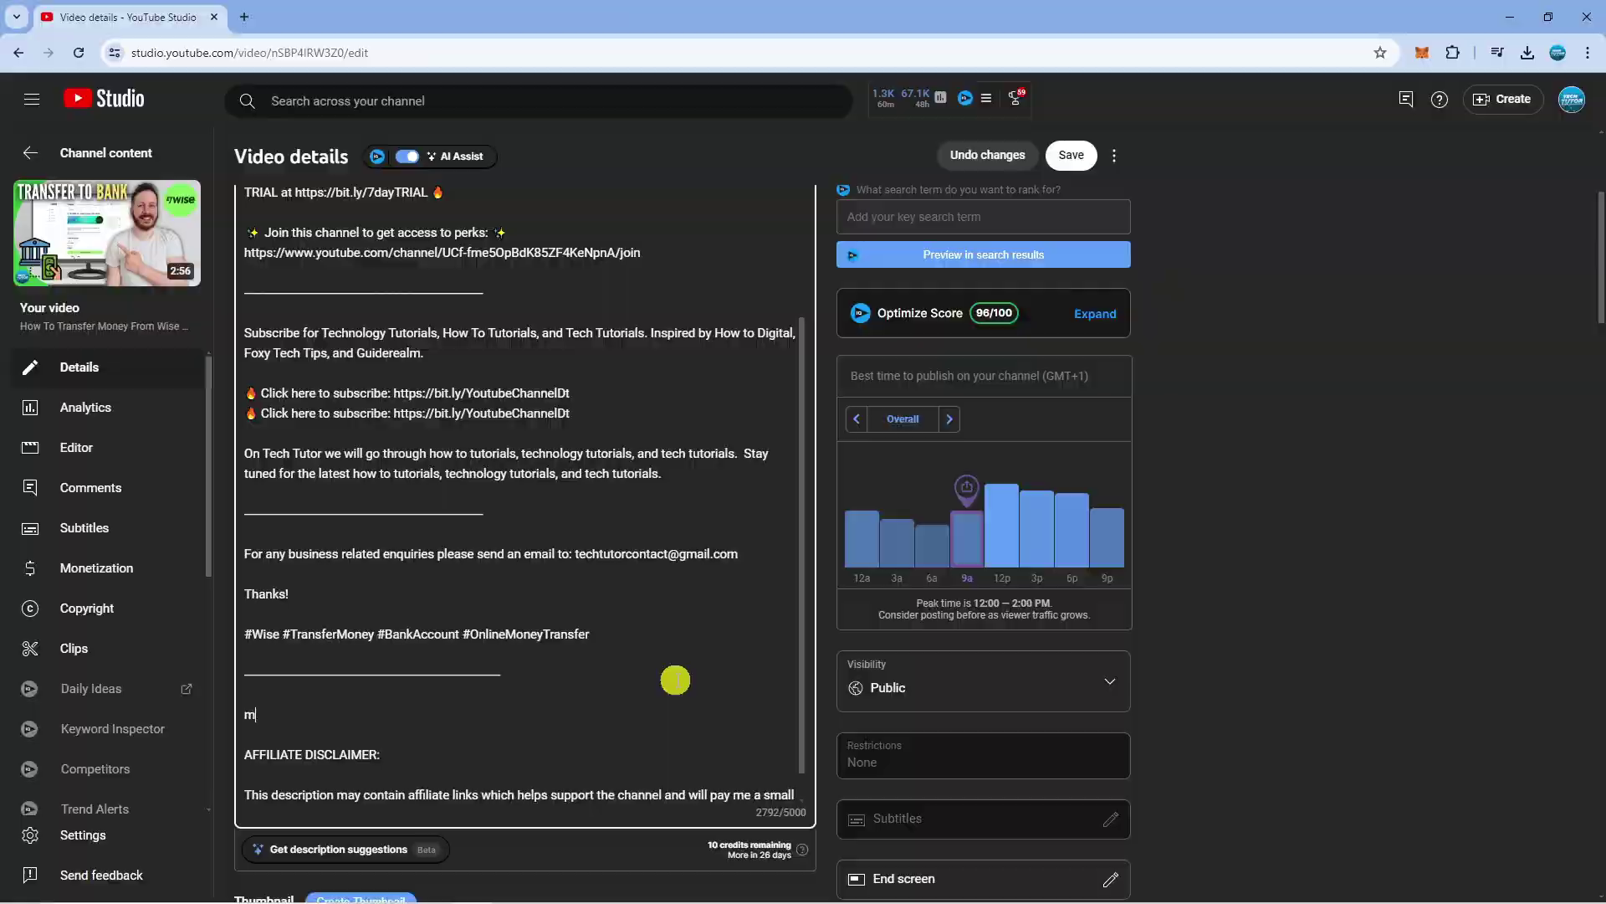
type("m:")
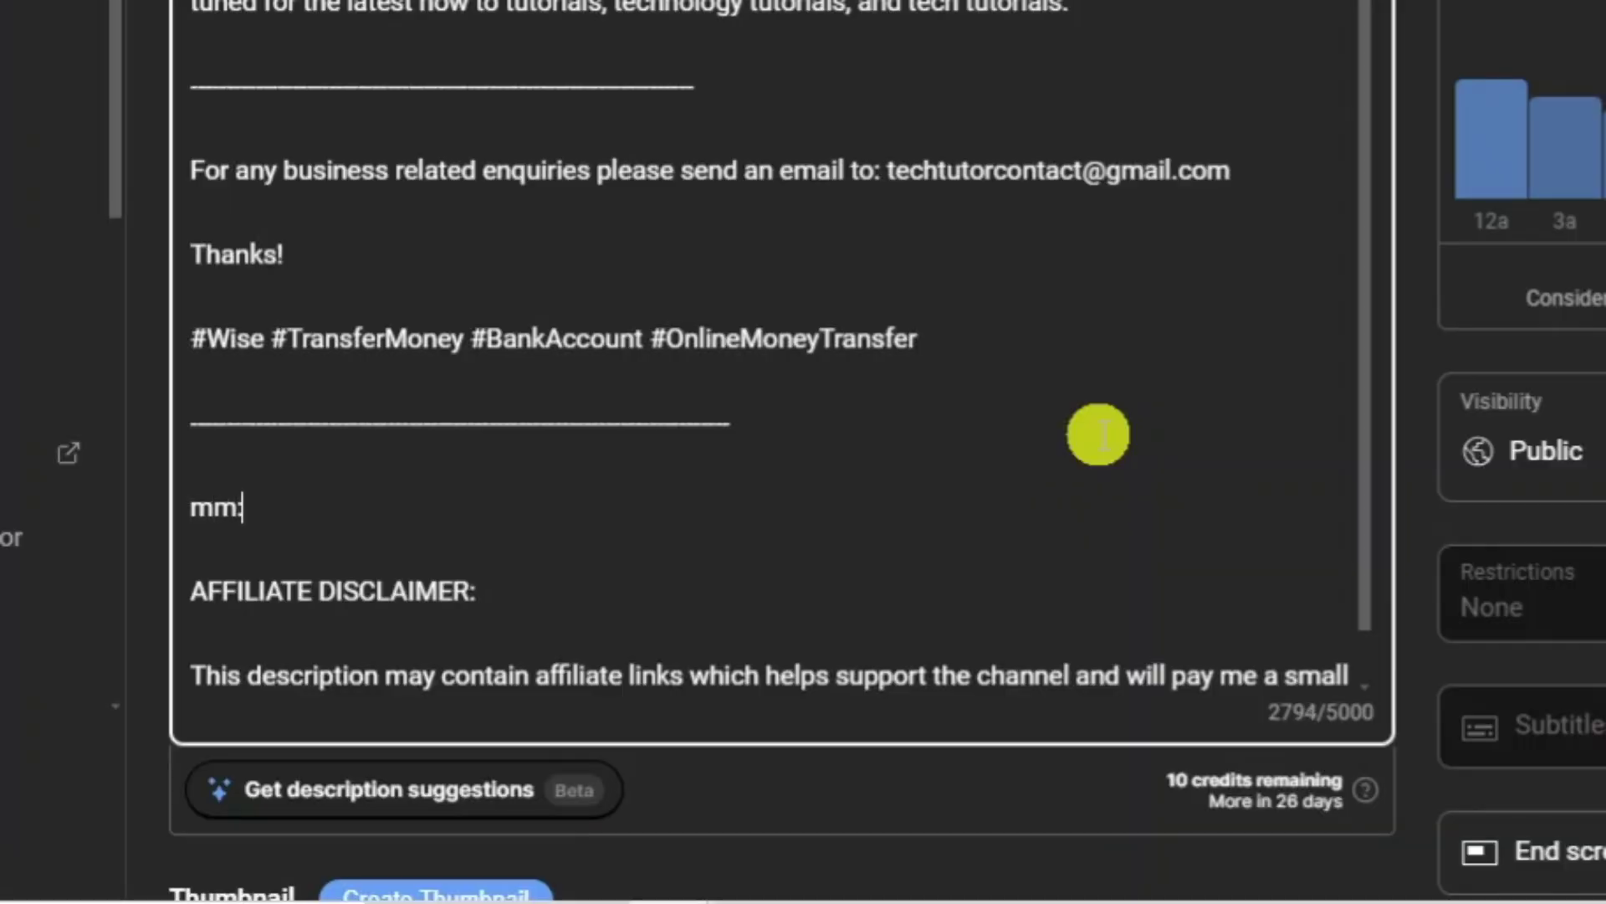
type("ss")
Begin a fresh line for the '0:00 - Intro' chapter below the mm:ss line
key("Return")
key("Return")
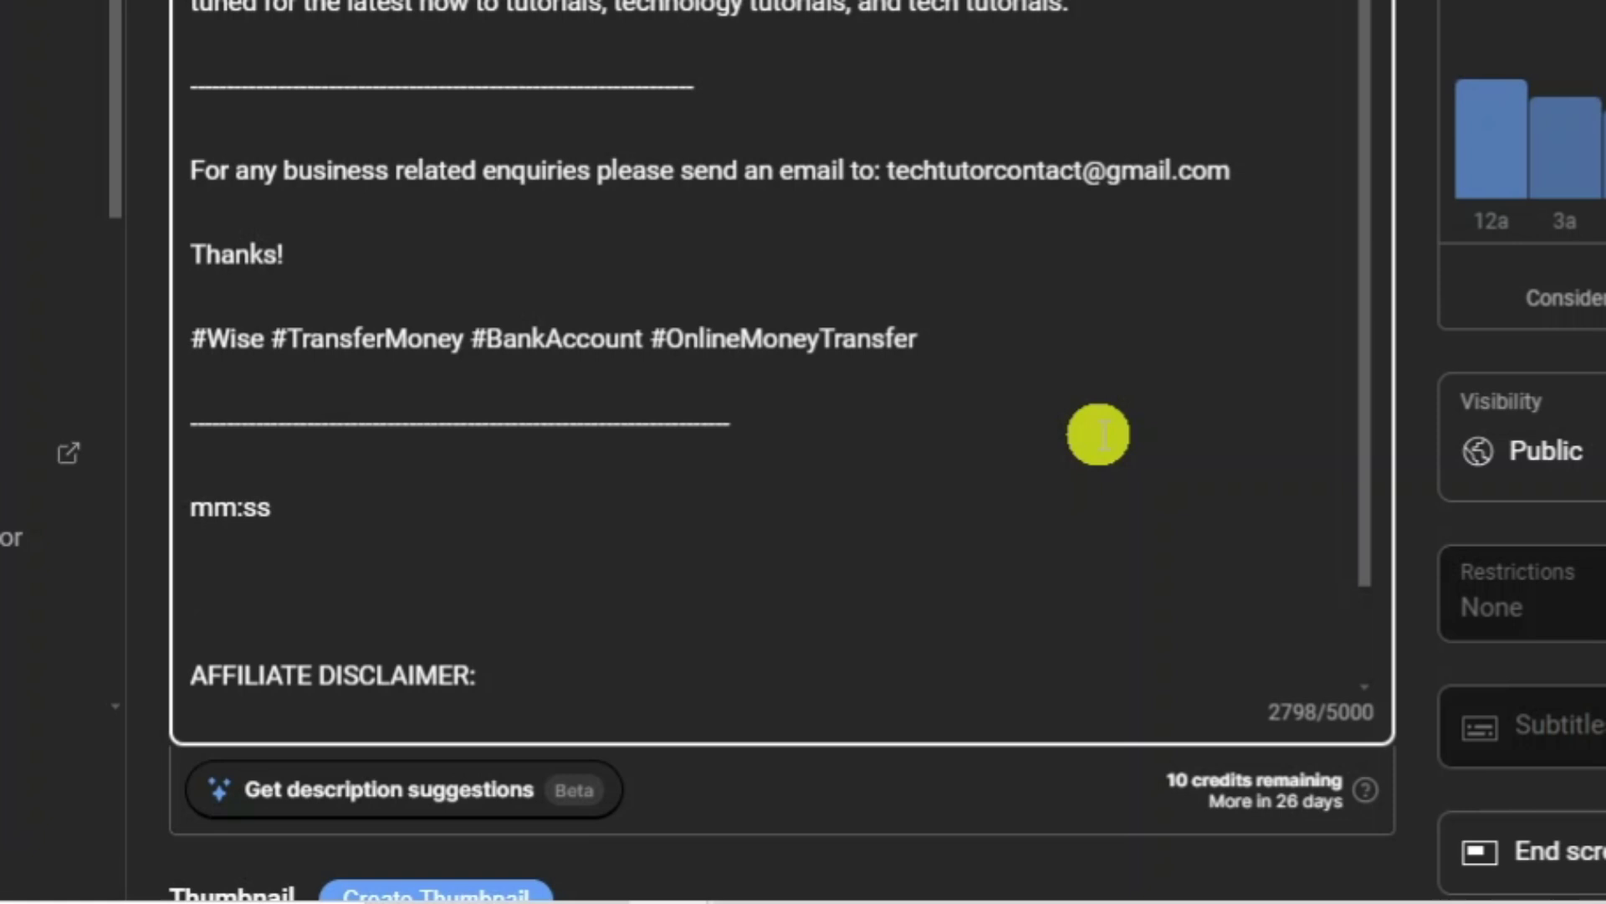
type("0:")
type("00")
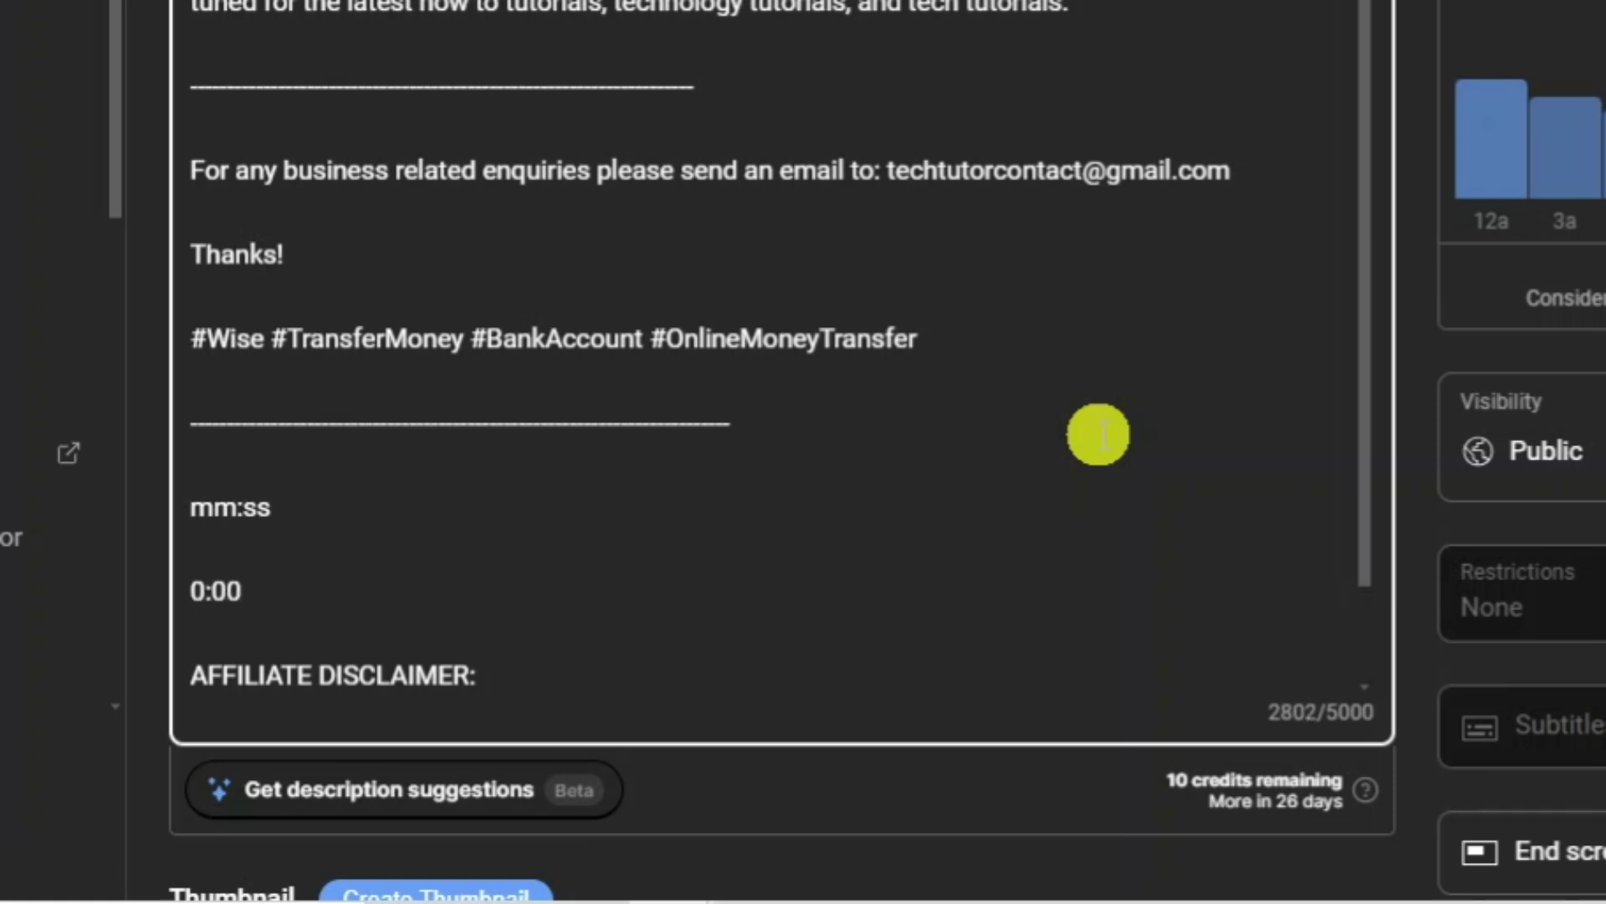
type(" - ")
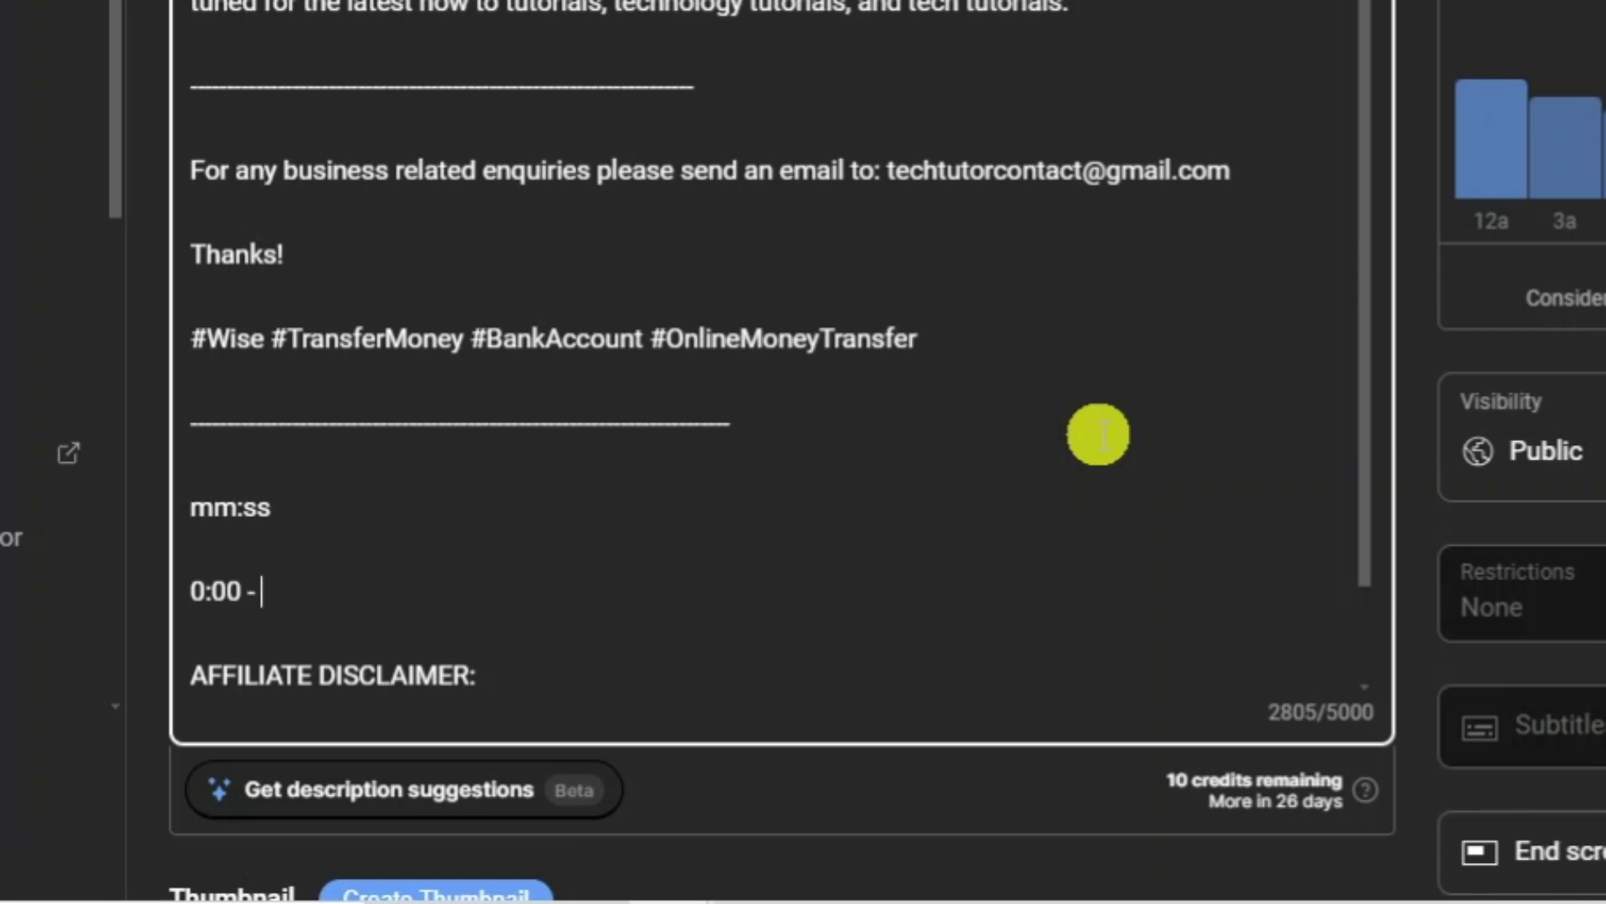
type("Intro")
Add the '0:30 - Part 1' chapter line, fixing a typo, and start the next line
key("Return")
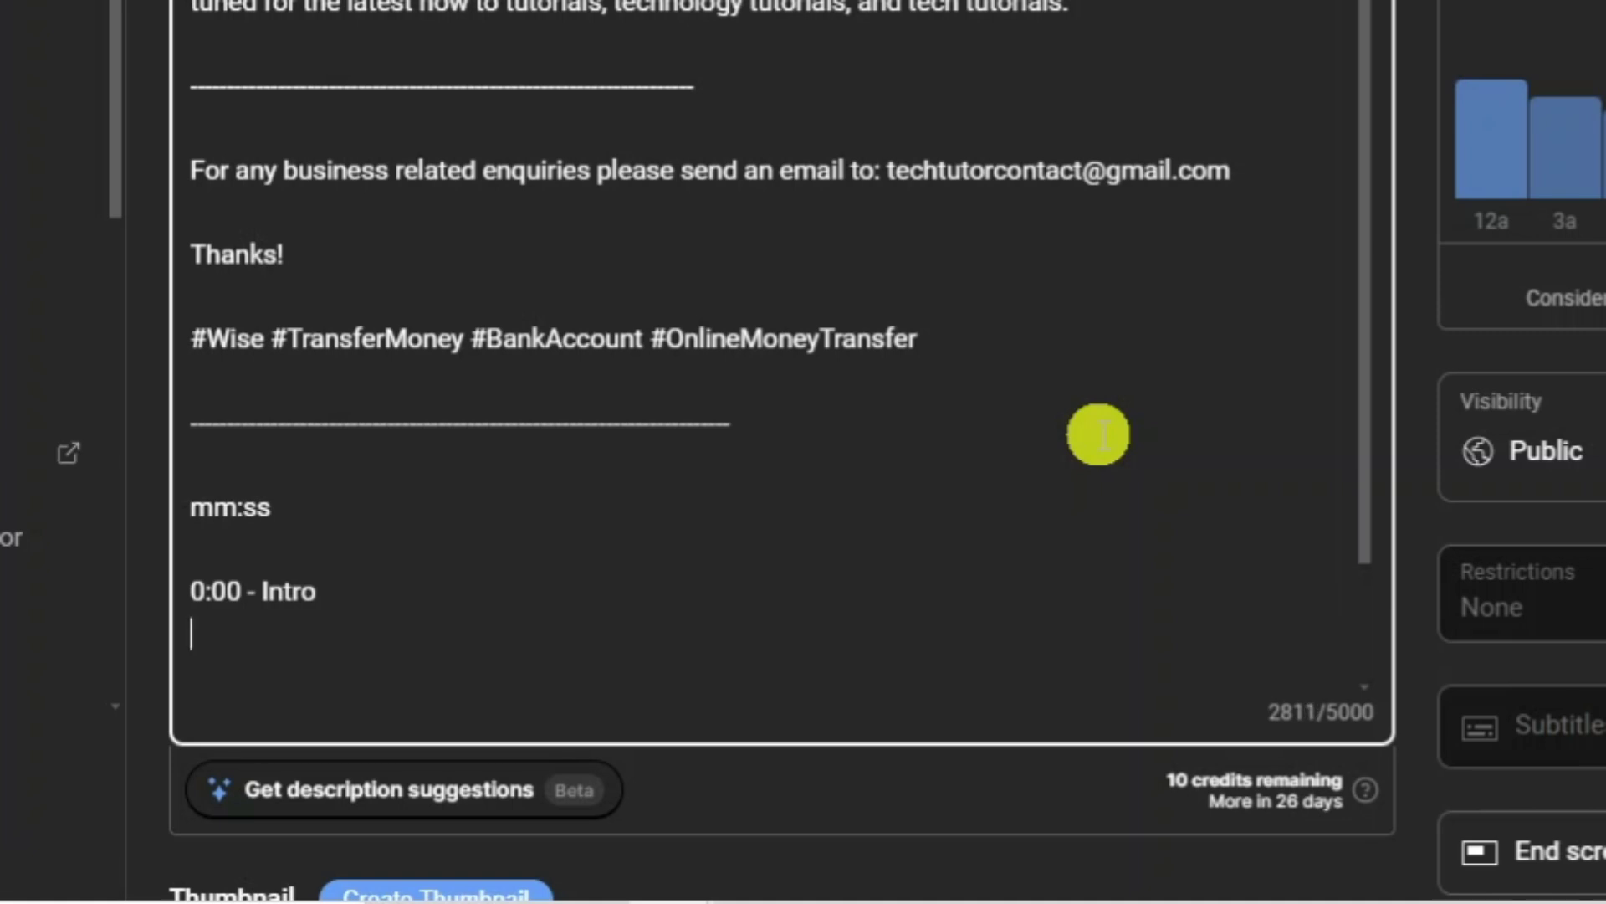
type("0:")
type("30 ")
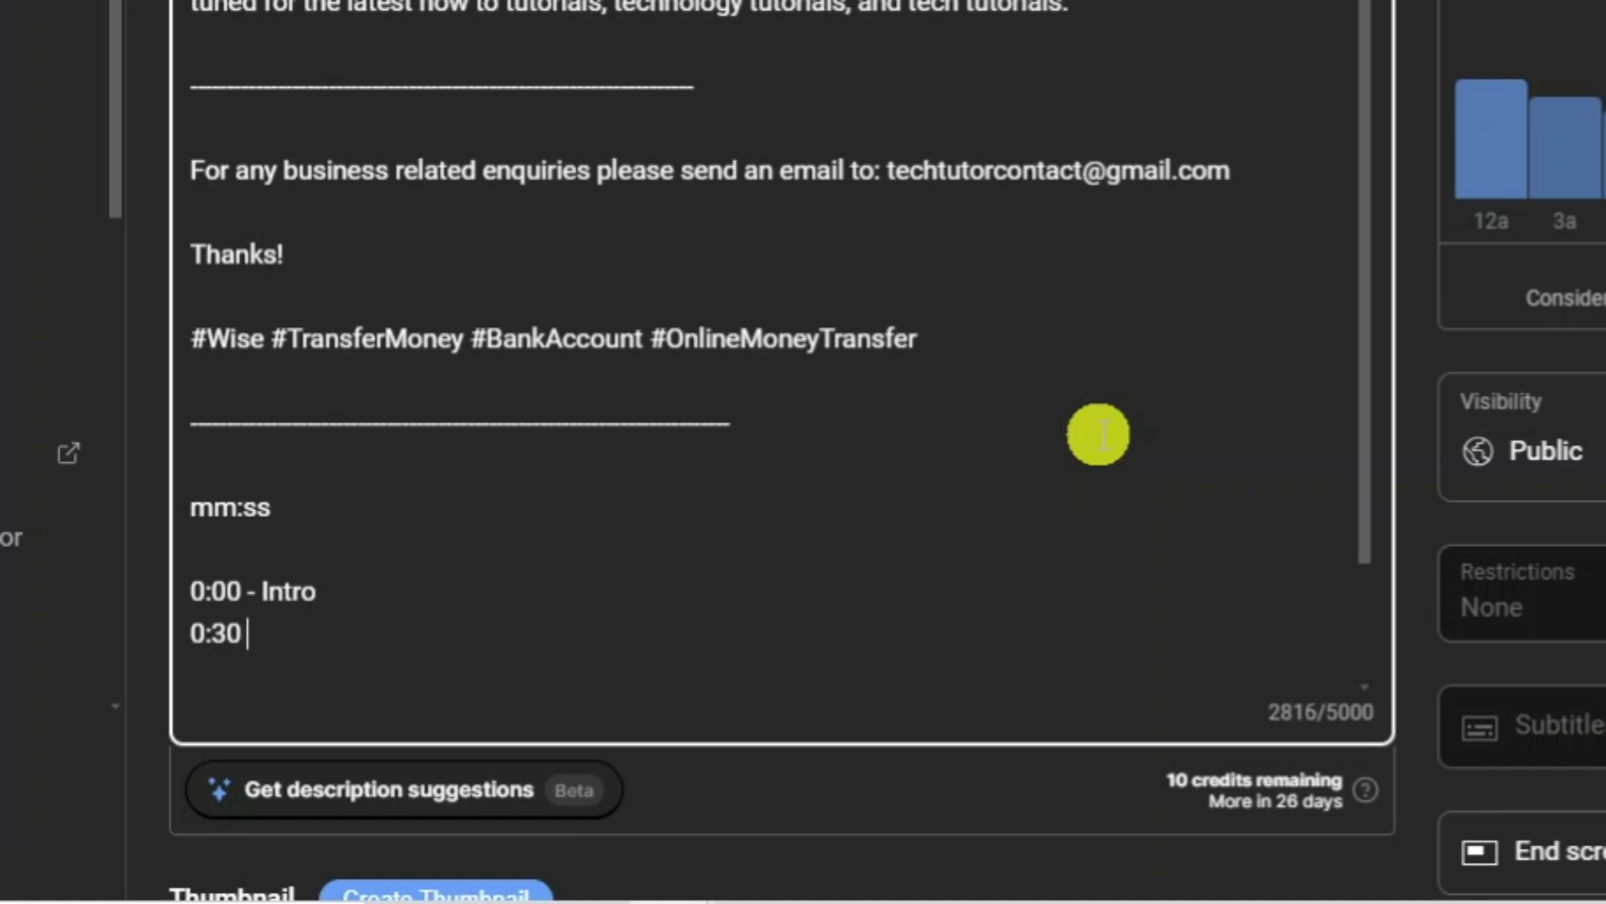
type("- D")
key("BackSpace")
type("P")
type("art 1")
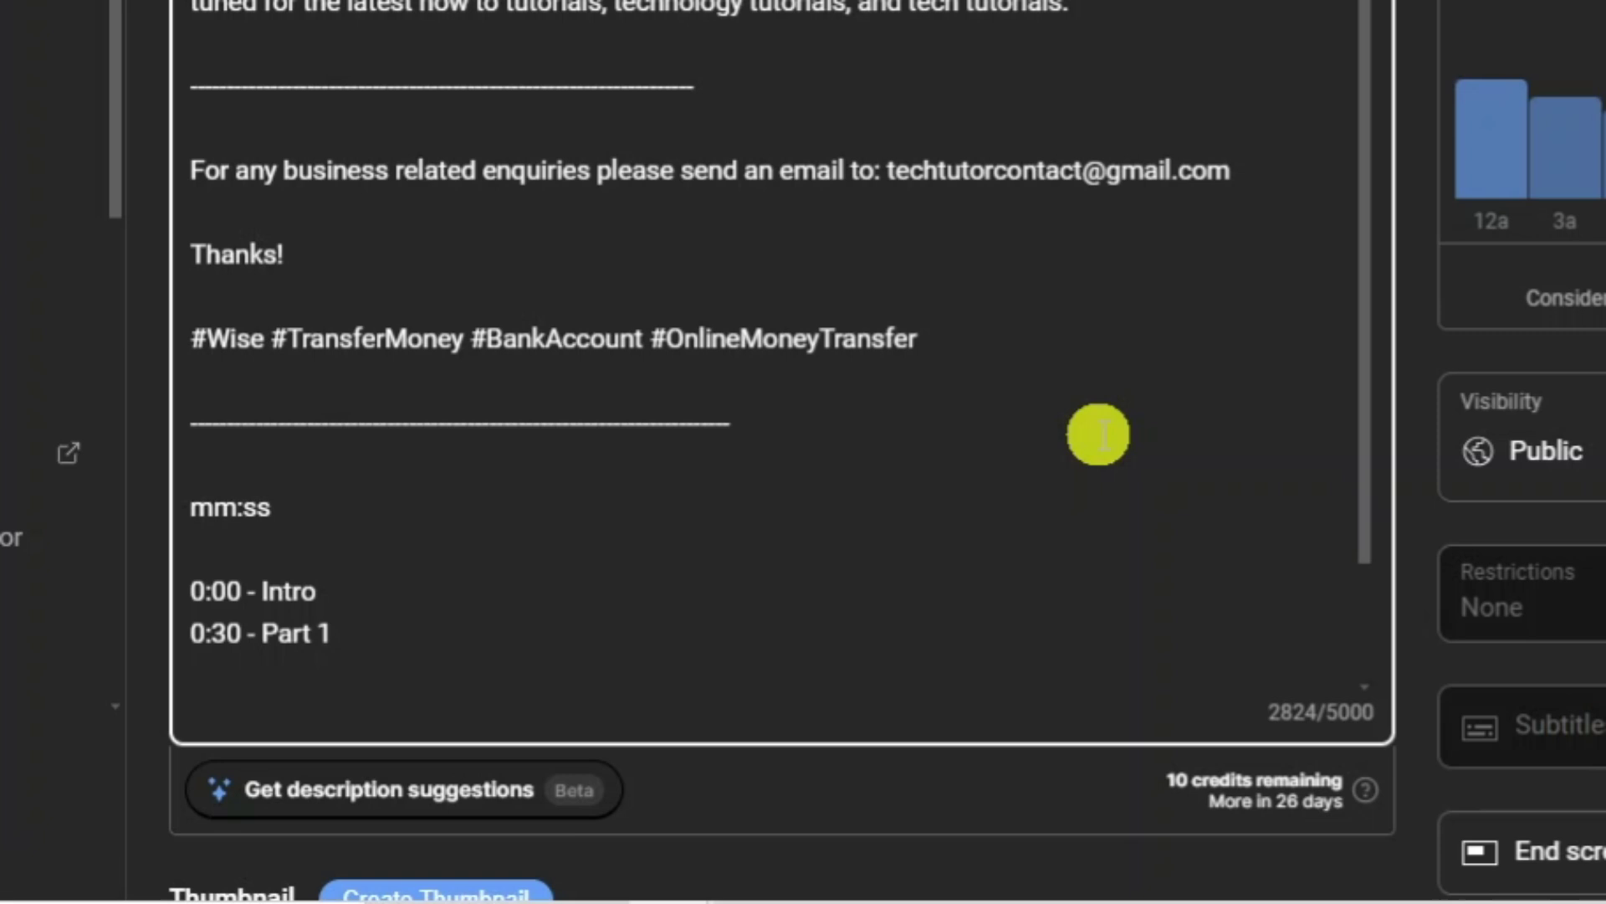
key("Return")
type("01")
type("00 - ")
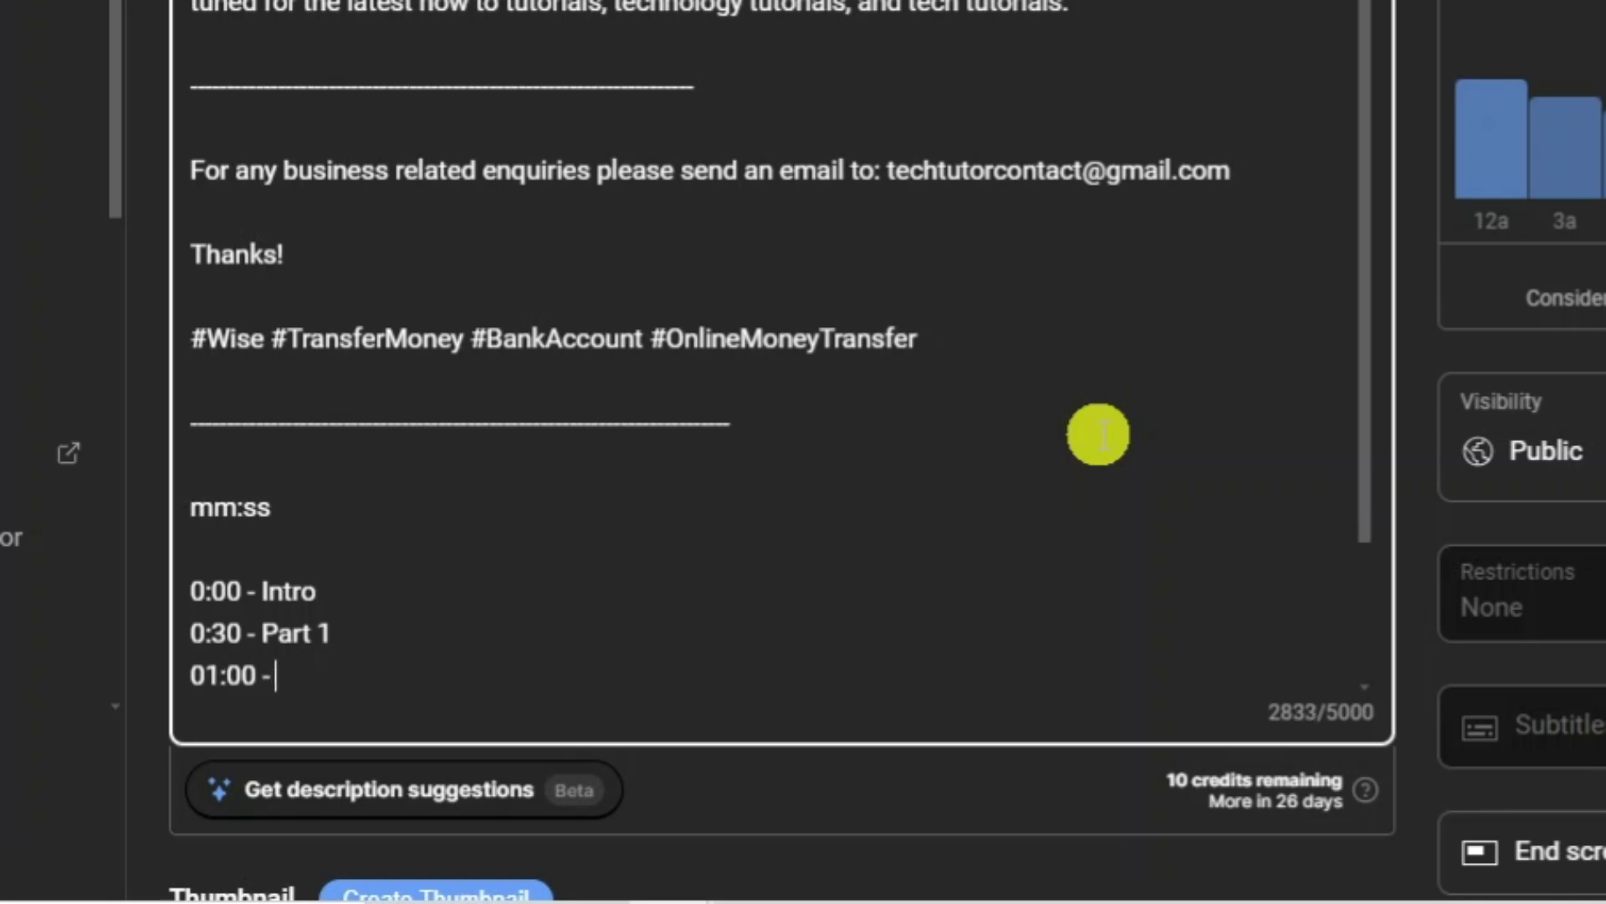
type("Pa")
type("rt")
type("2")
type(":")
type("2")
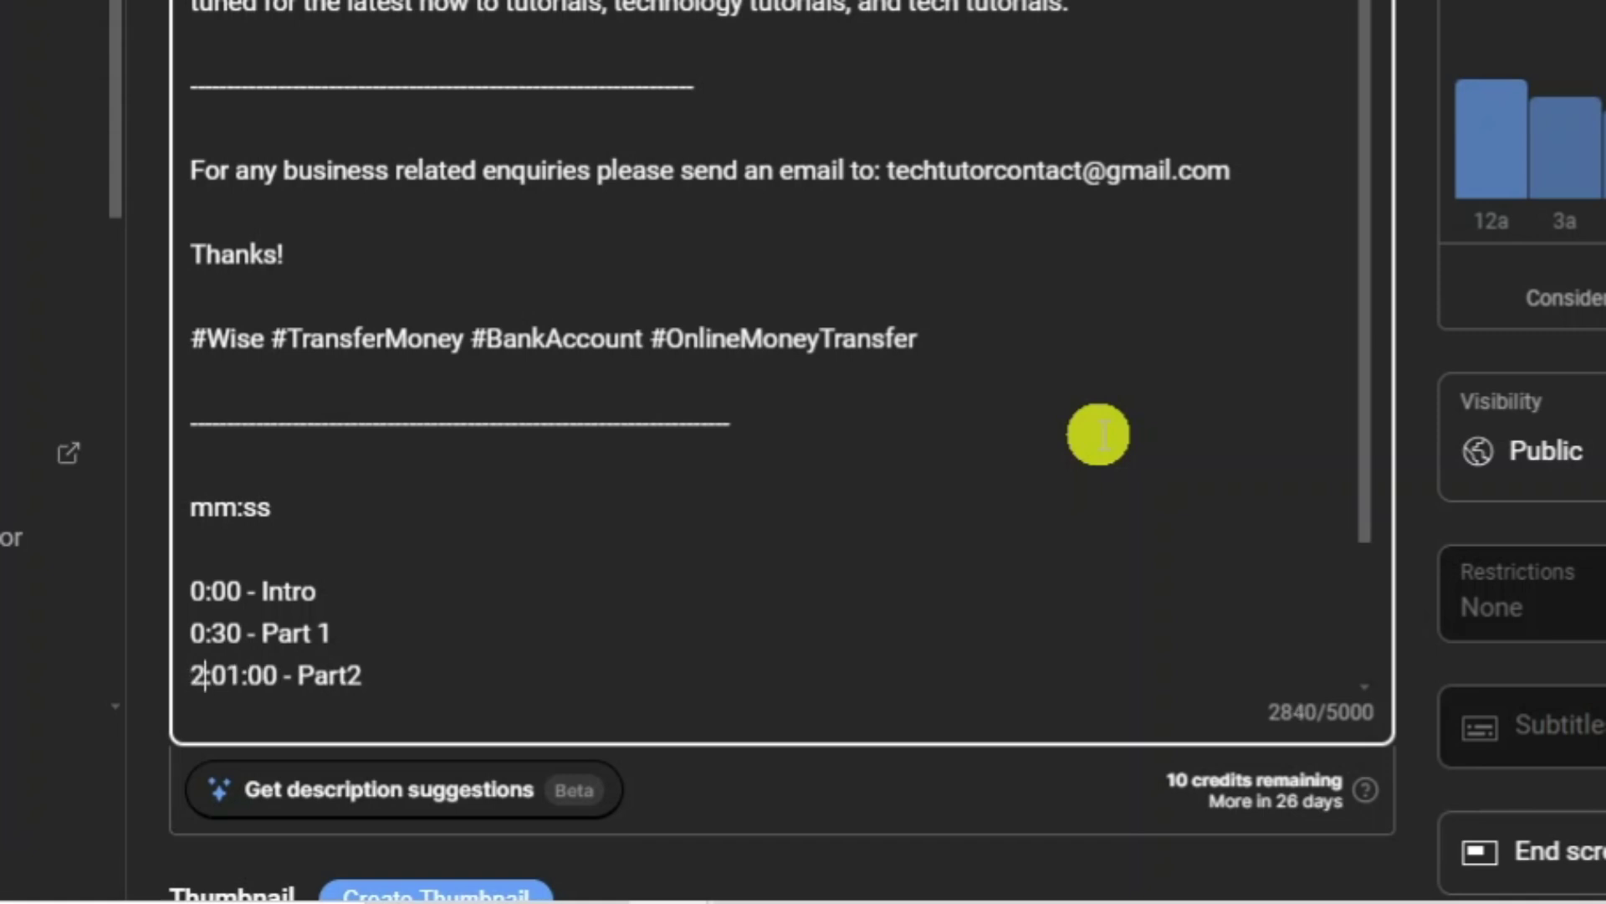
type("0")
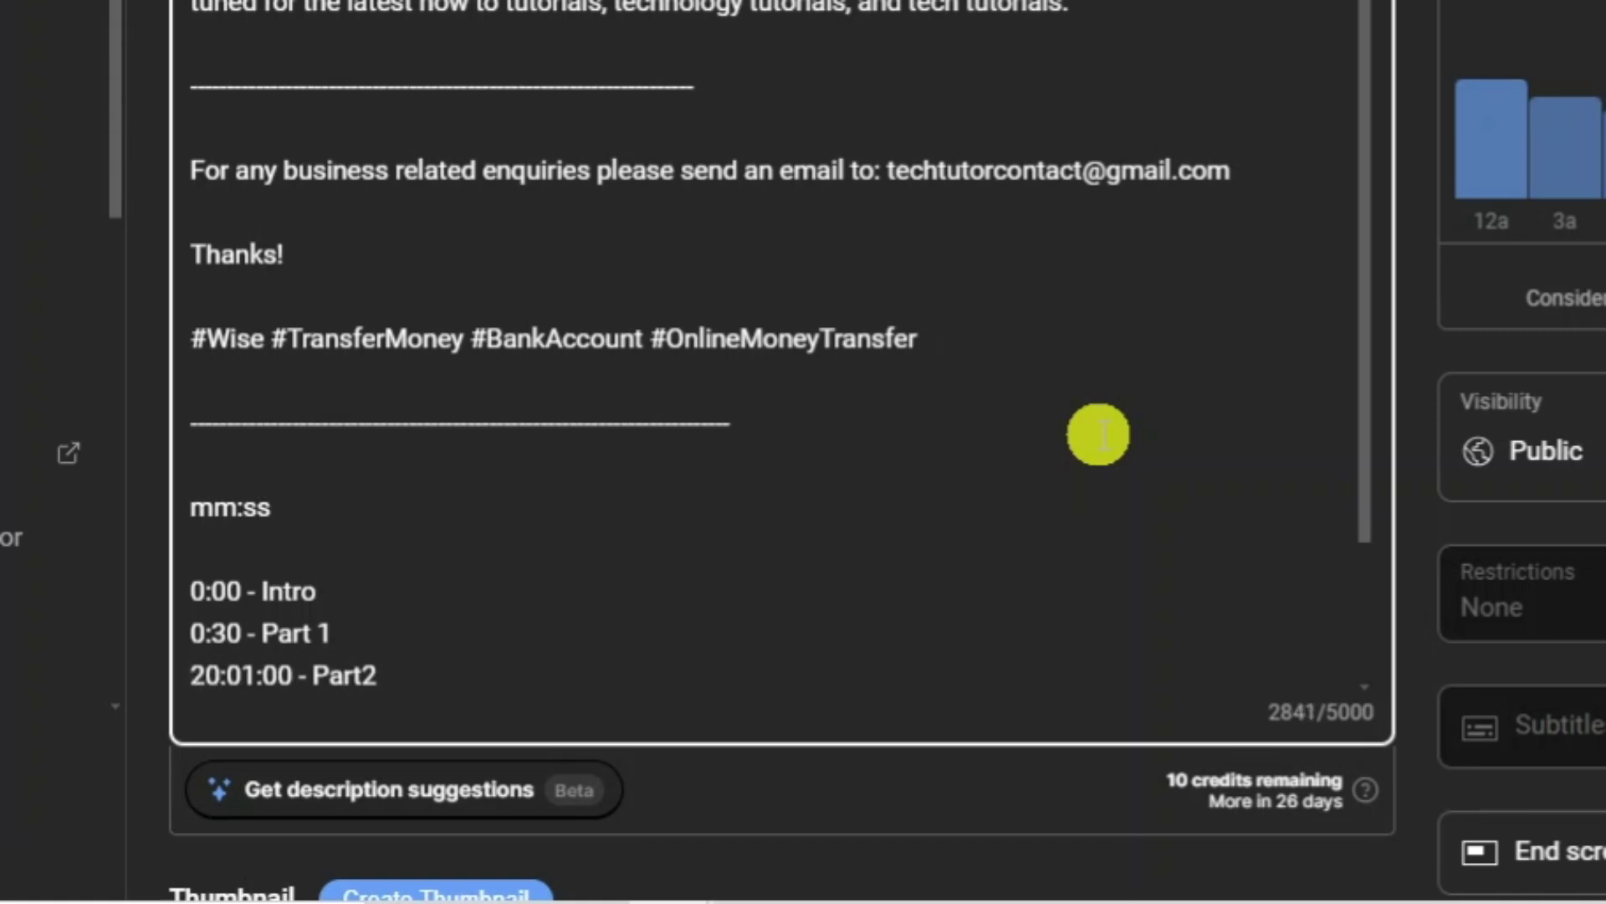
Remove stray '20:' so '01:00 - Part2' has its own line, then add a new line
key("BackSpace")
key("BackSpace")
key("BackSpace")
key("BackSpace")
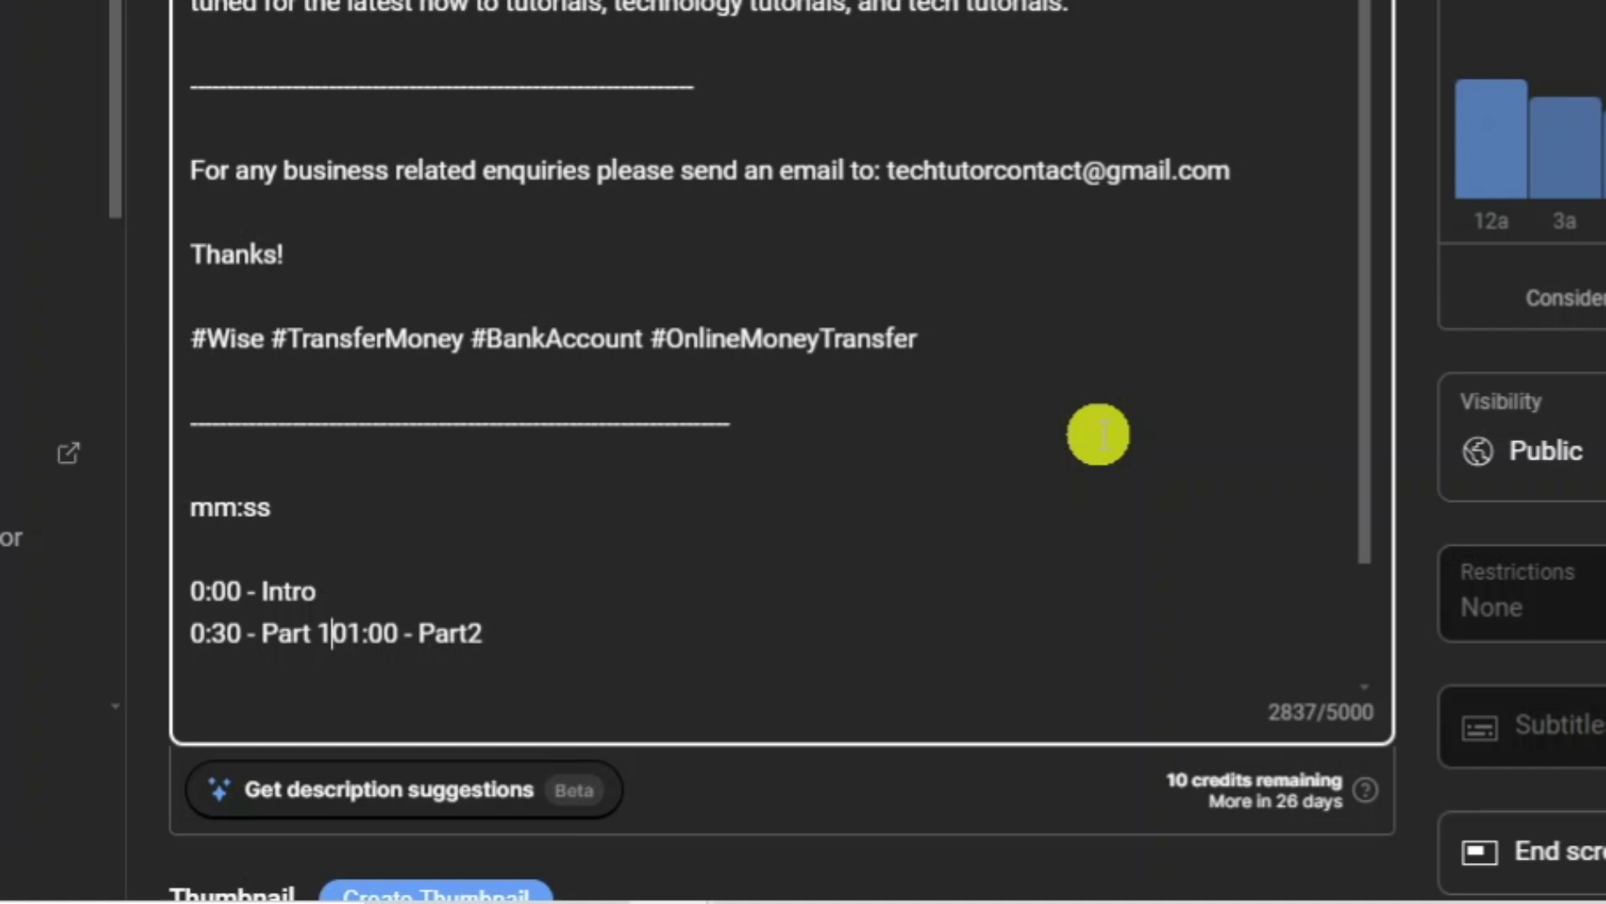
key("Return")
left_click(421, 684)
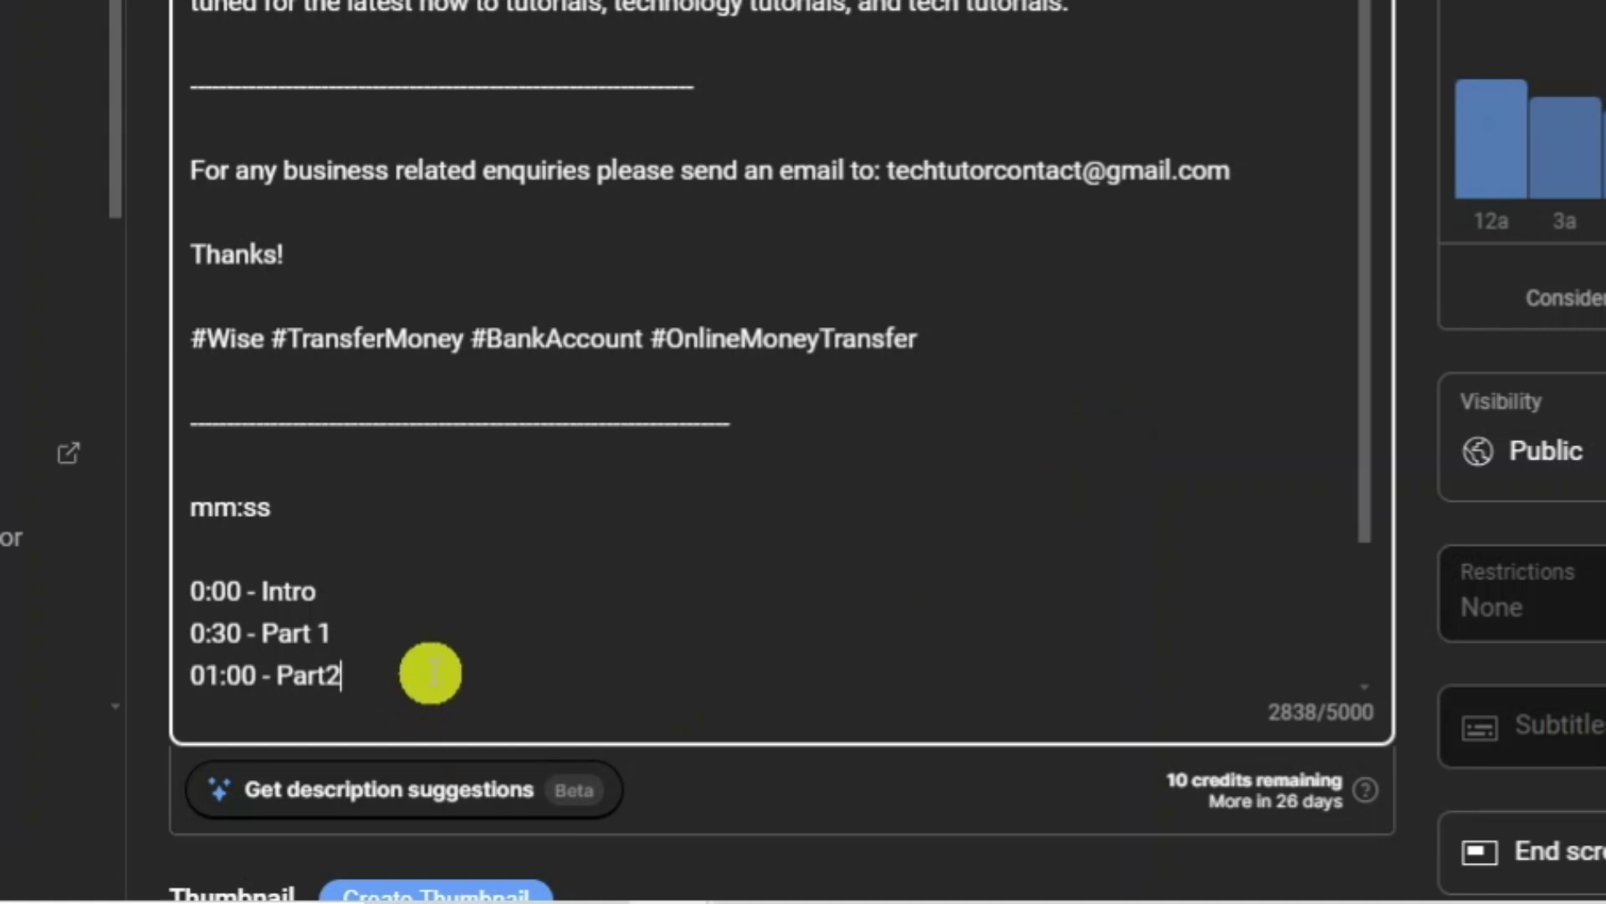
key("Return")
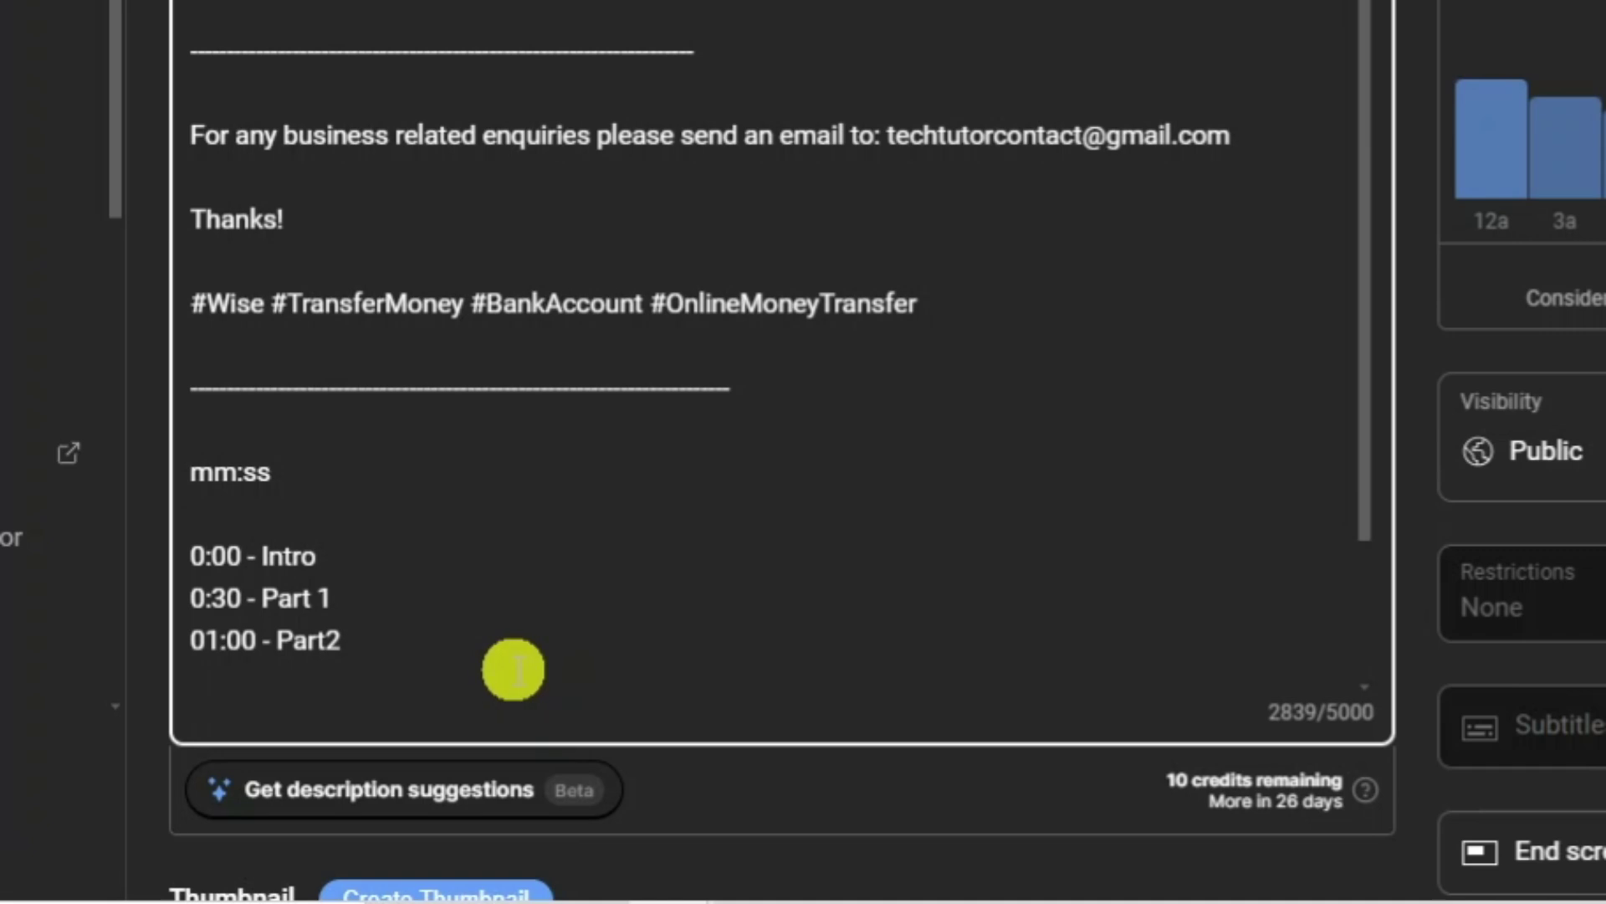
type("01:30 - ")
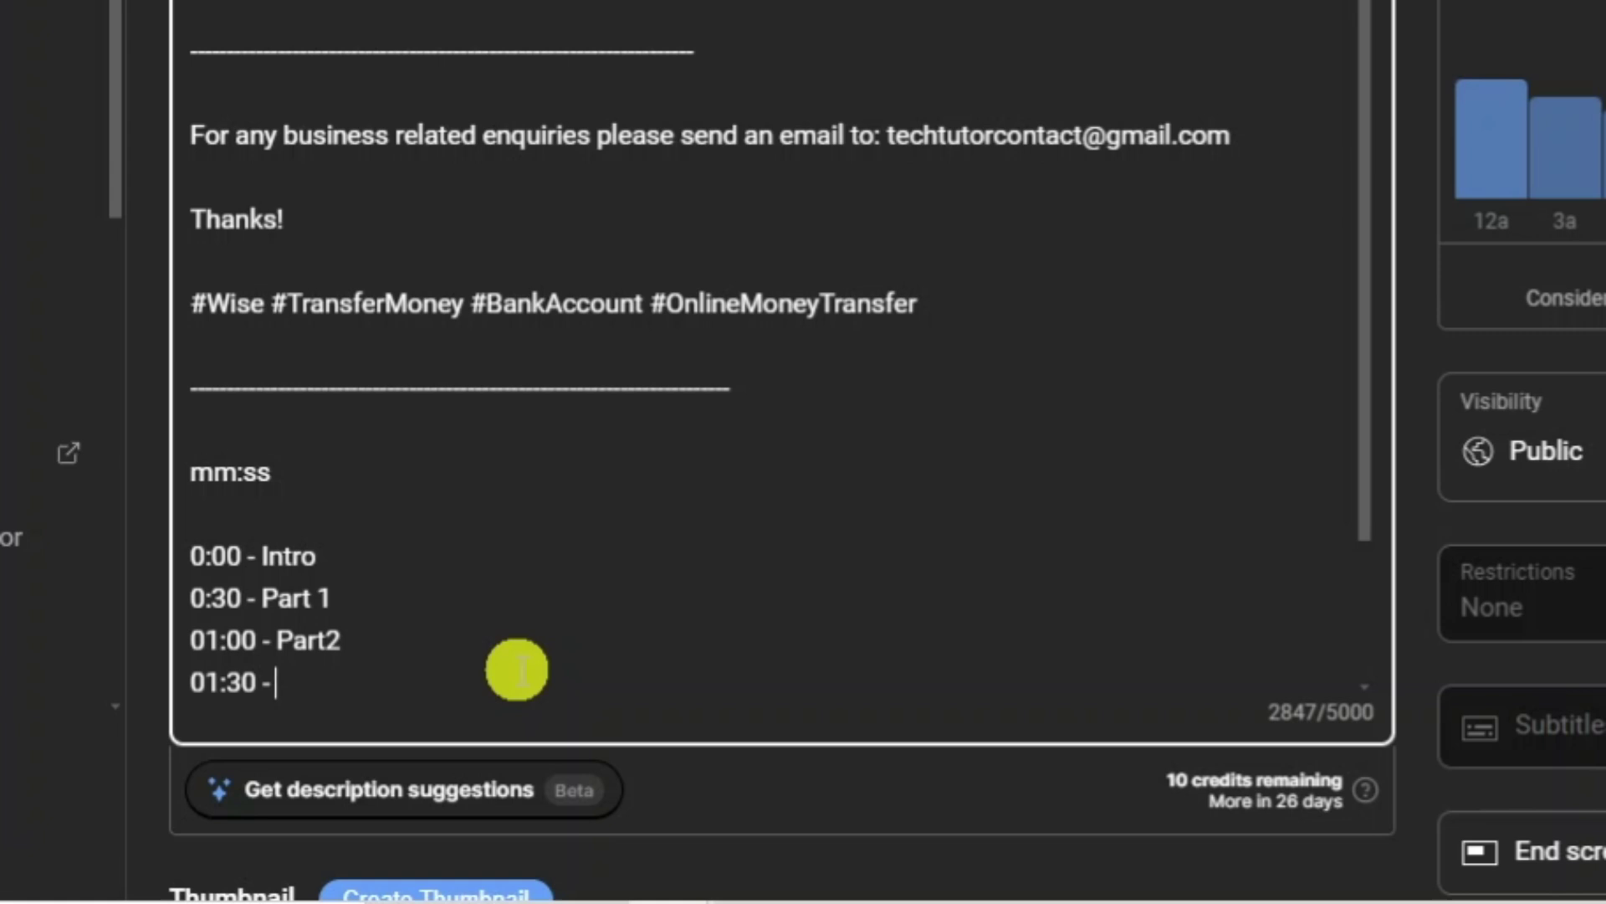
type("Coclu")
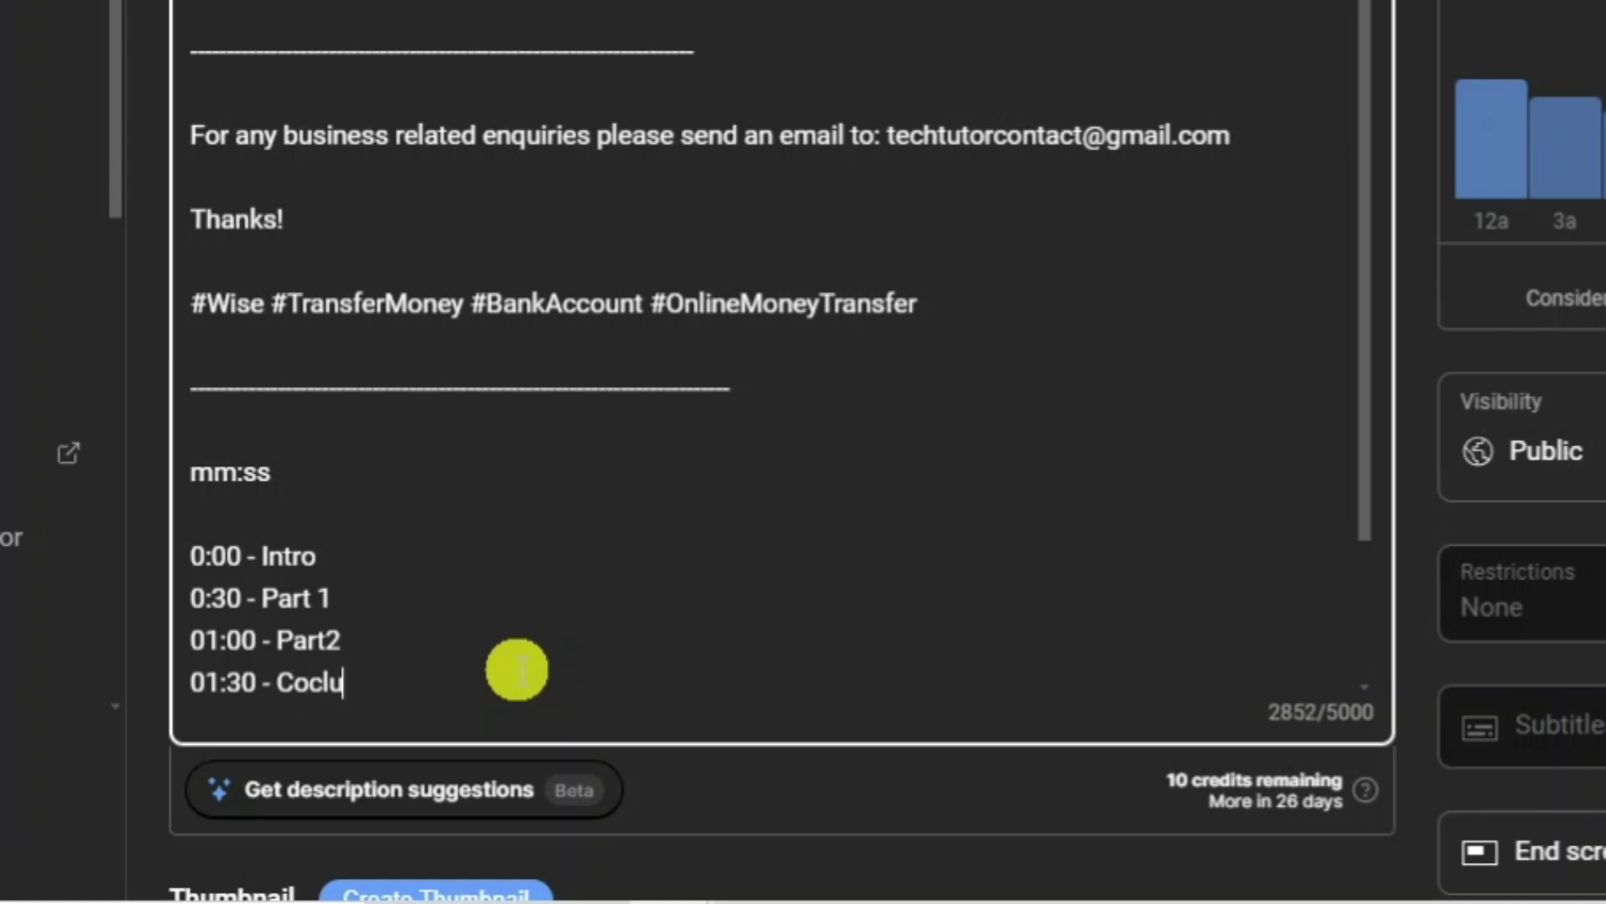
type("sion")
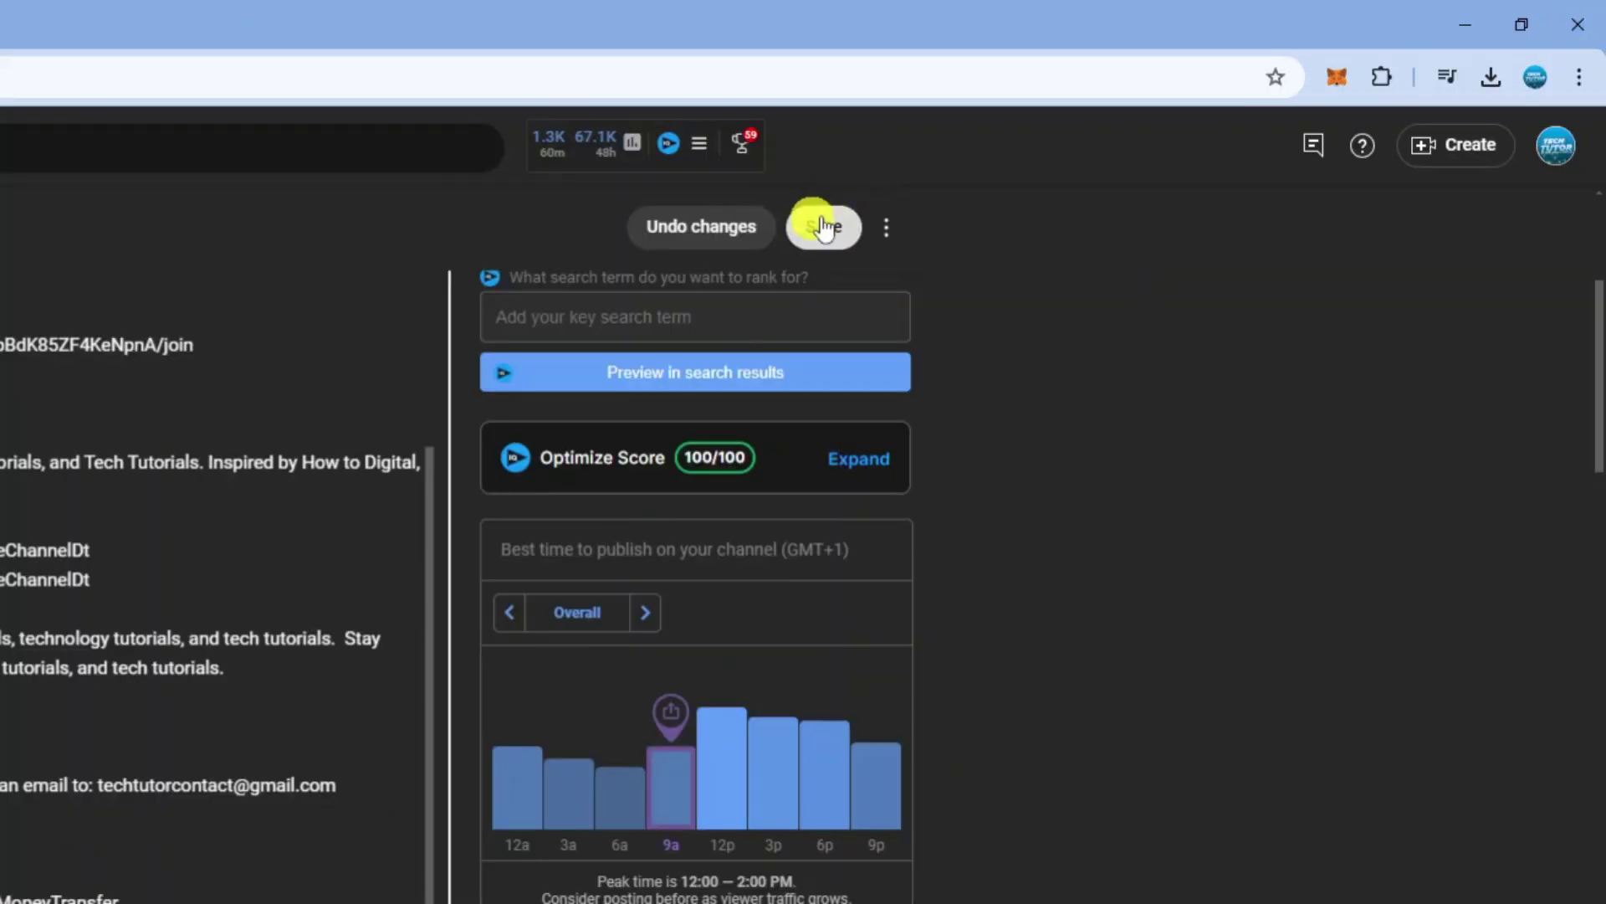
Save the four-chapter description ending with '01:30 - Conclusion'
left_click(823, 226)
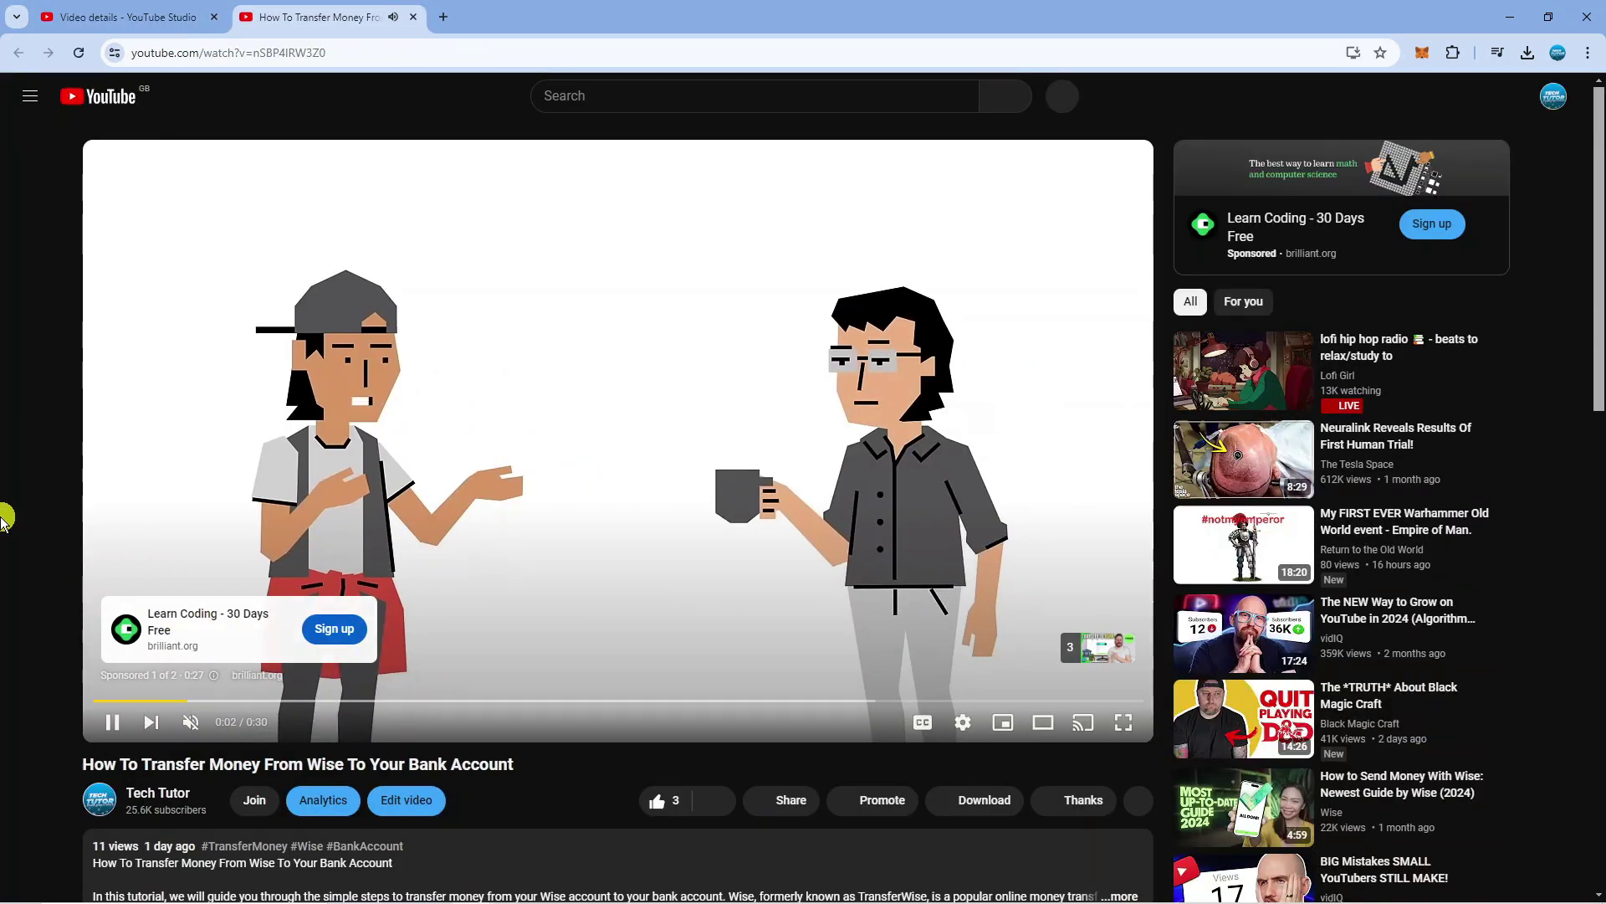
scroll(503, 502, "down", 4)
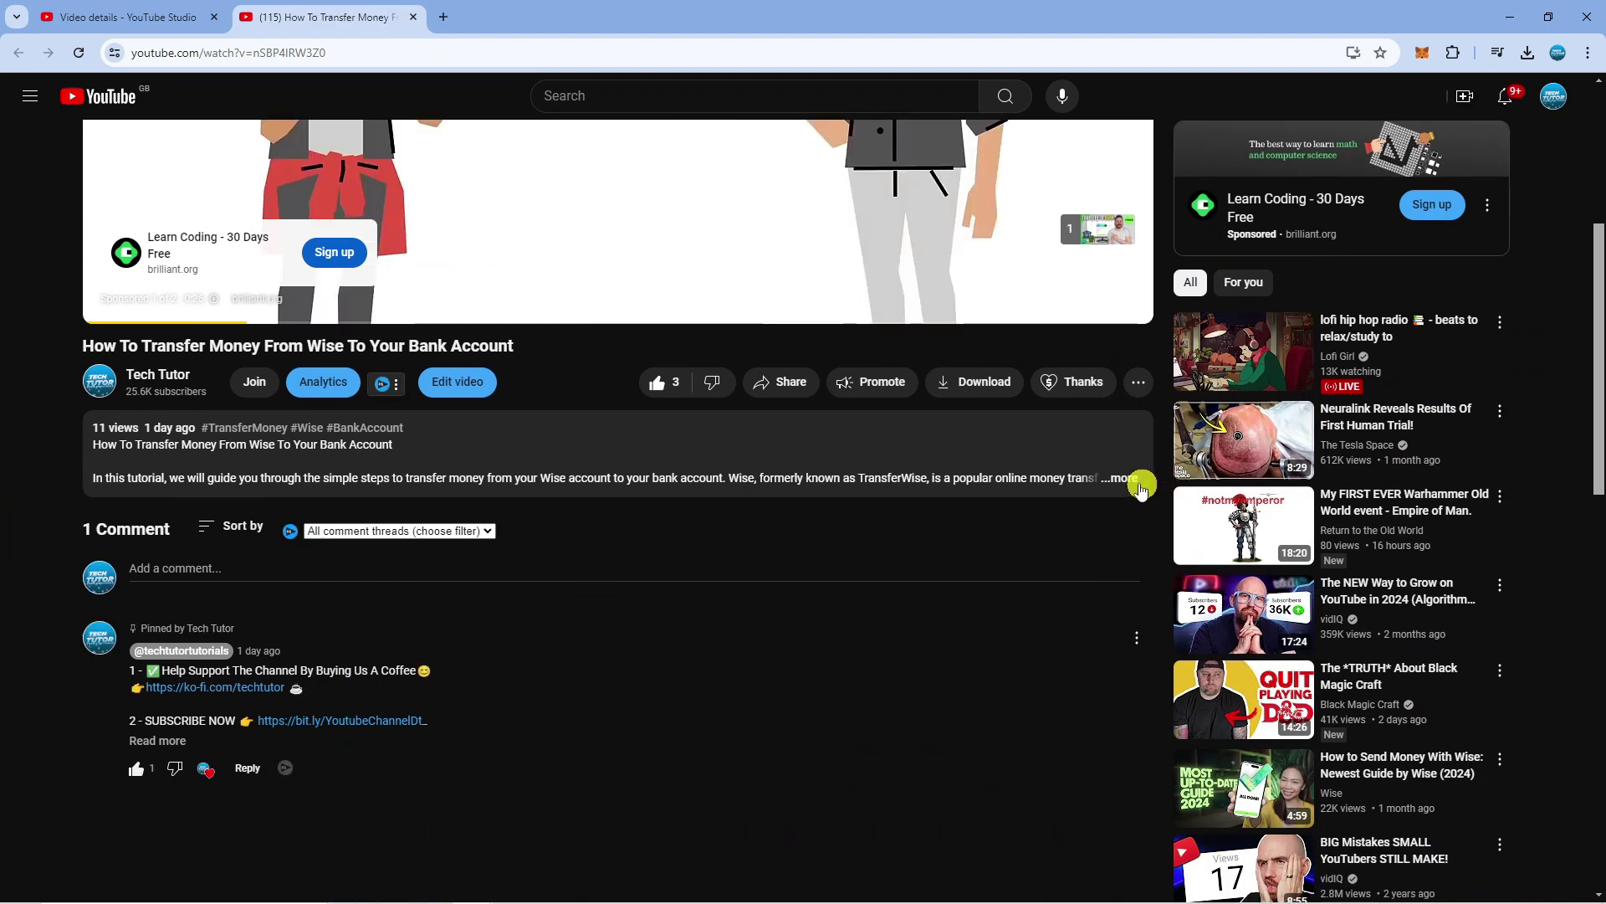
Expand the description to check the timestamp links, then skip the ad to play the Intro chapter
left_click(1141, 482)
scroll(508, 500, "down", 5)
scroll(509, 501, "down", 5)
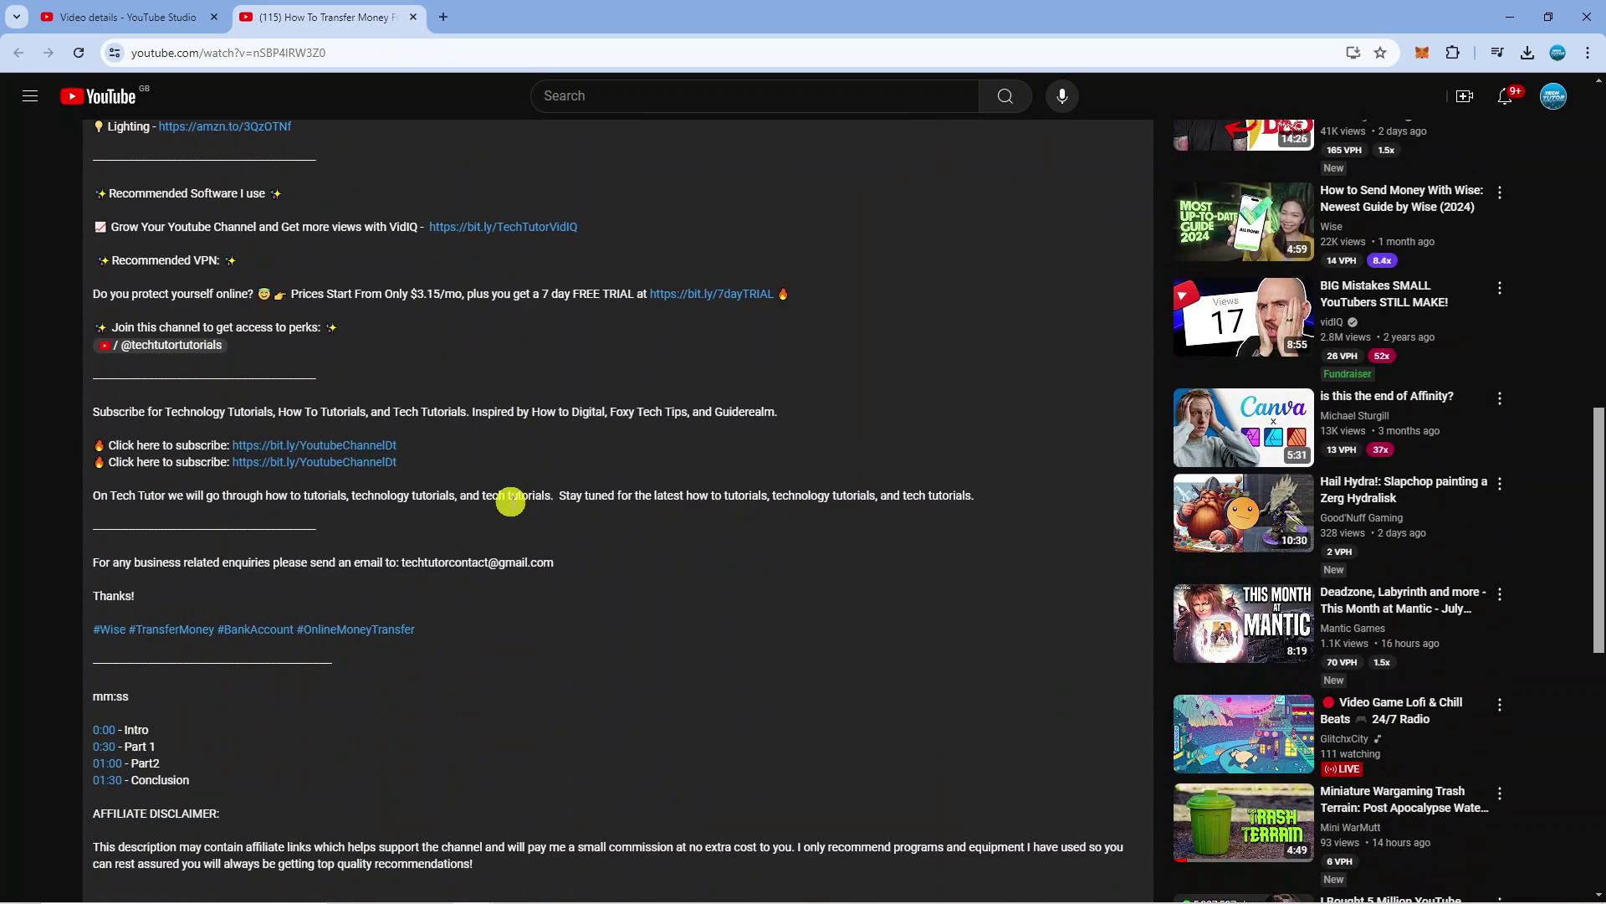
scroll(509, 500, "down", 1)
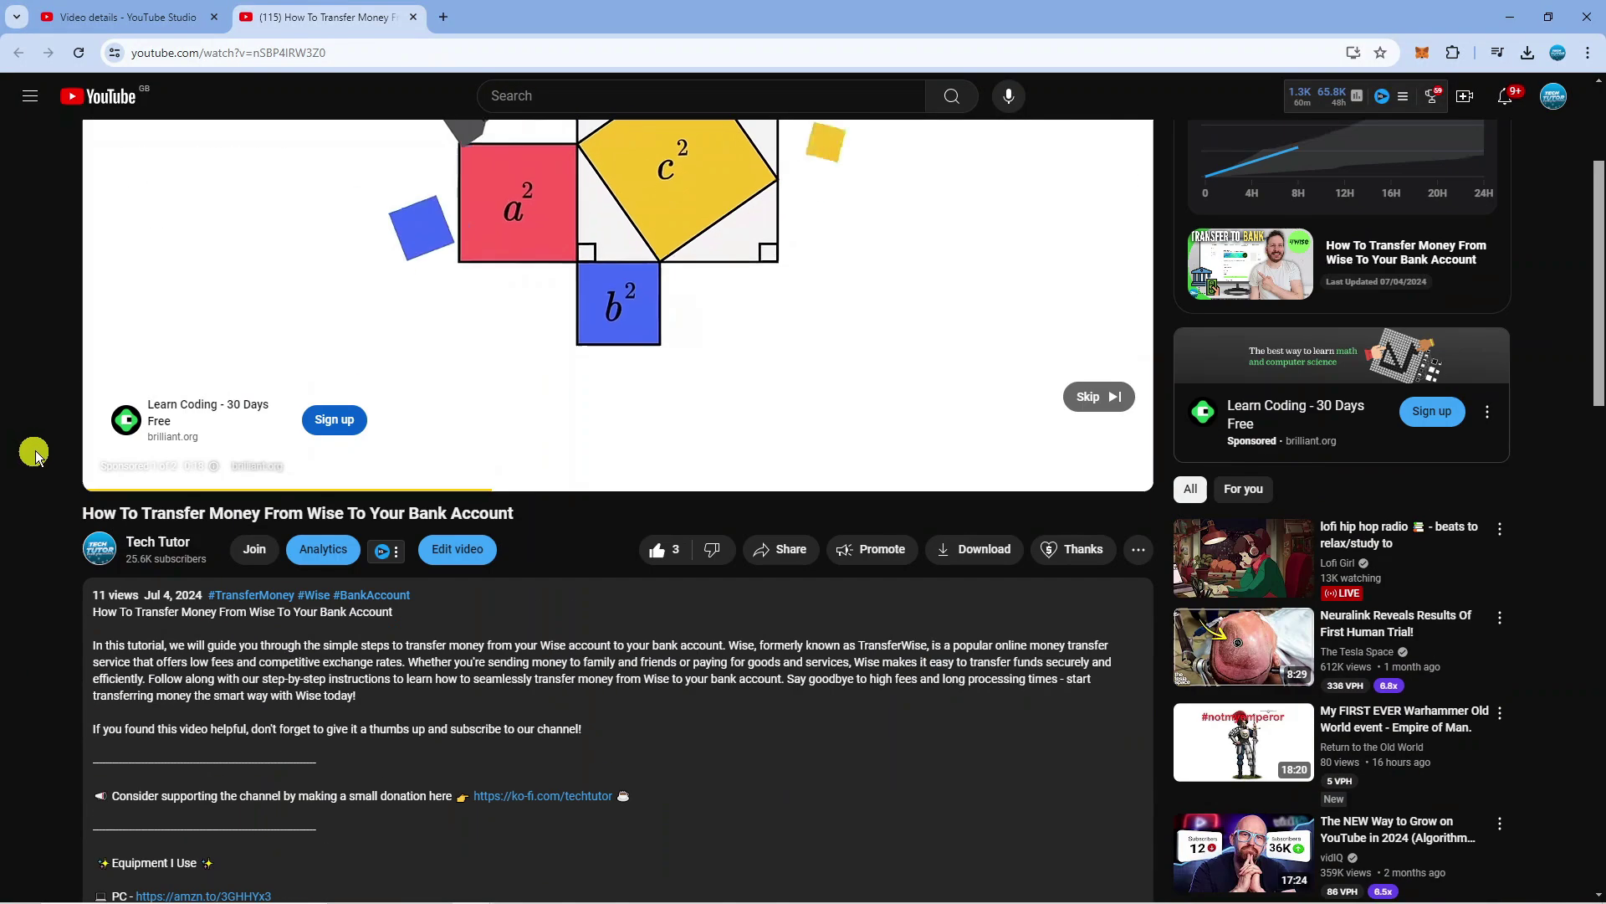
scroll(803, 503, "up", 10)
left_click(1092, 646)
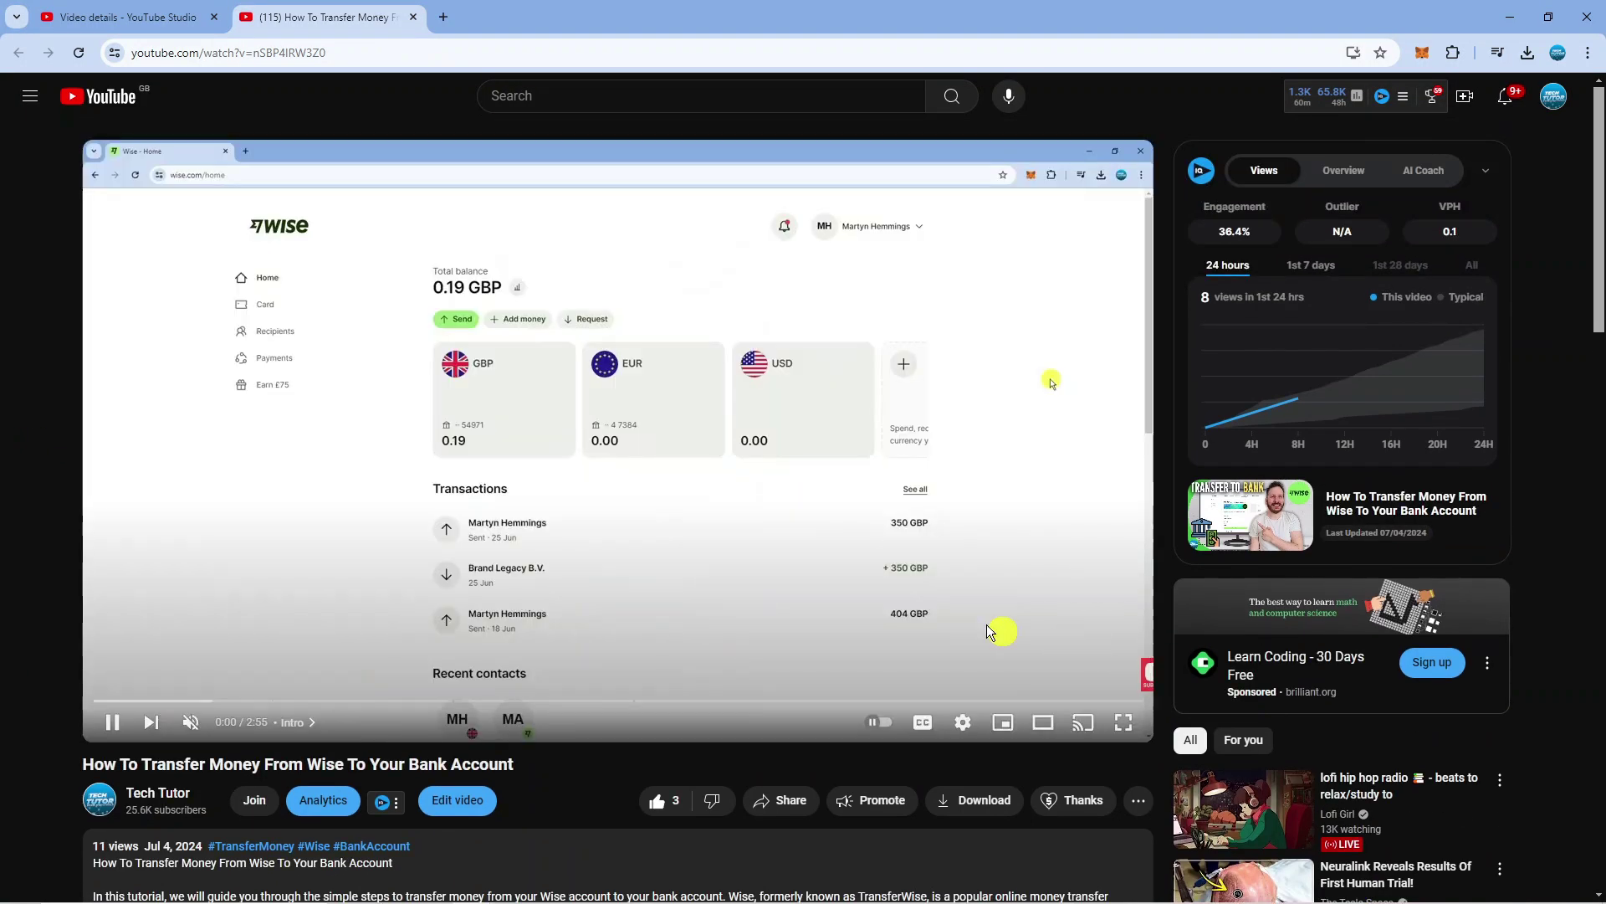